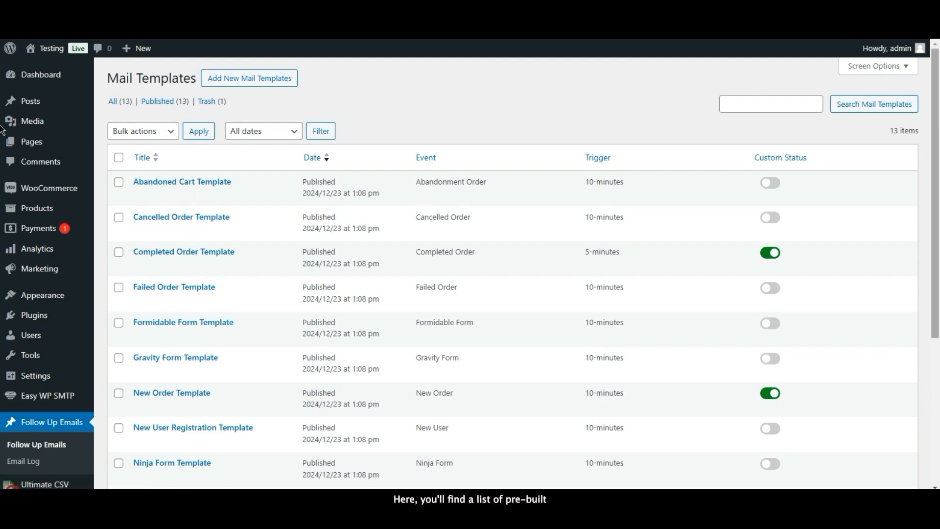
scroll(601, 194, "down", 2)
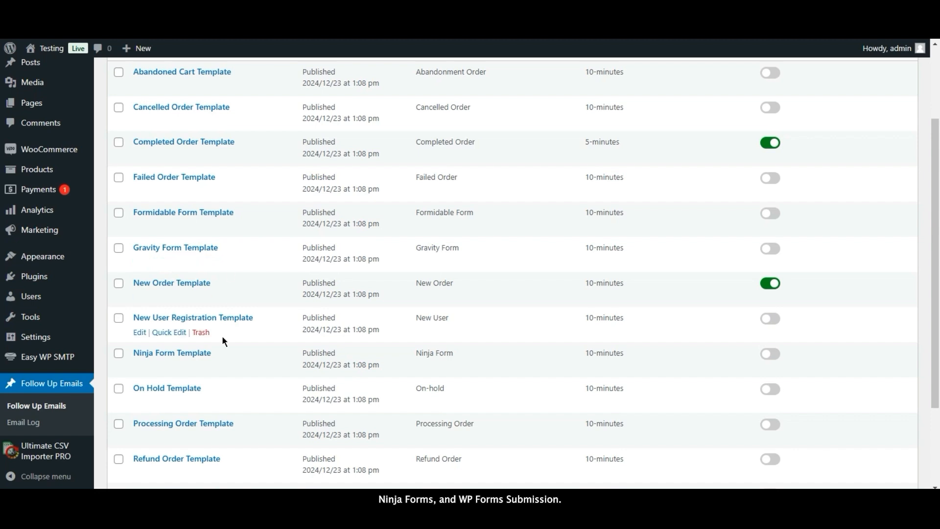
scroll(222, 348, "down", 2)
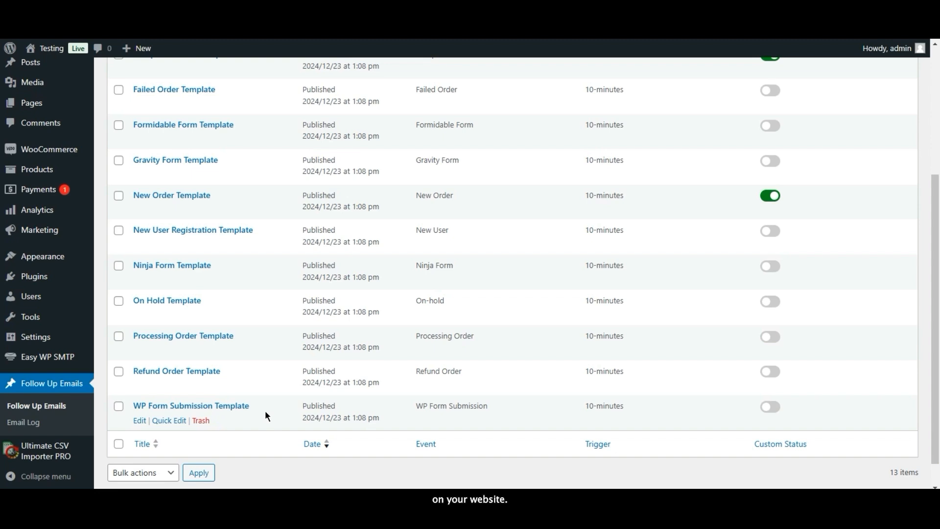
left_click_drag(935, 221, 935, 145)
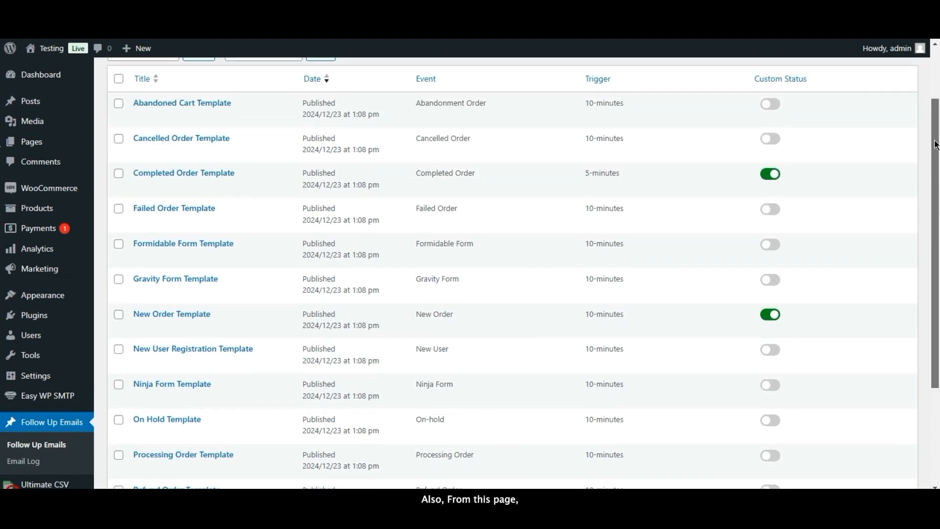
left_click(763, 176)
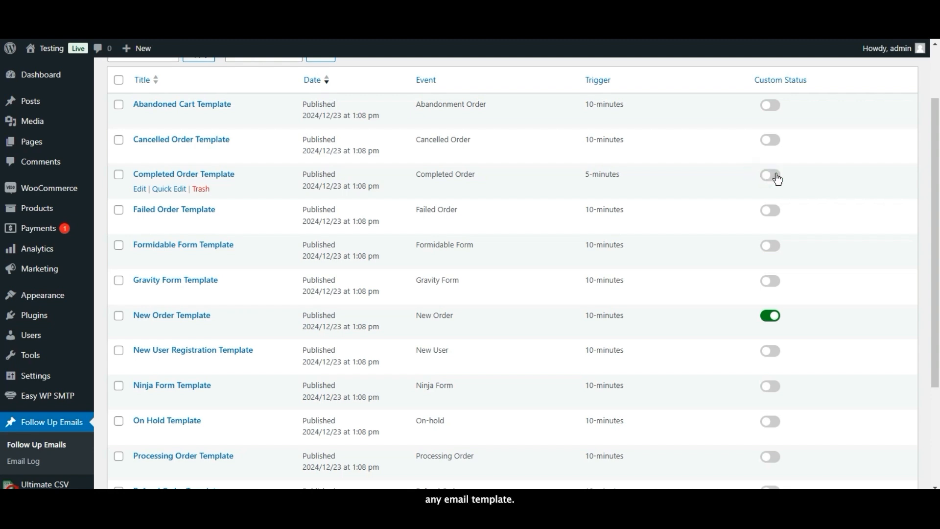
left_click(777, 179)
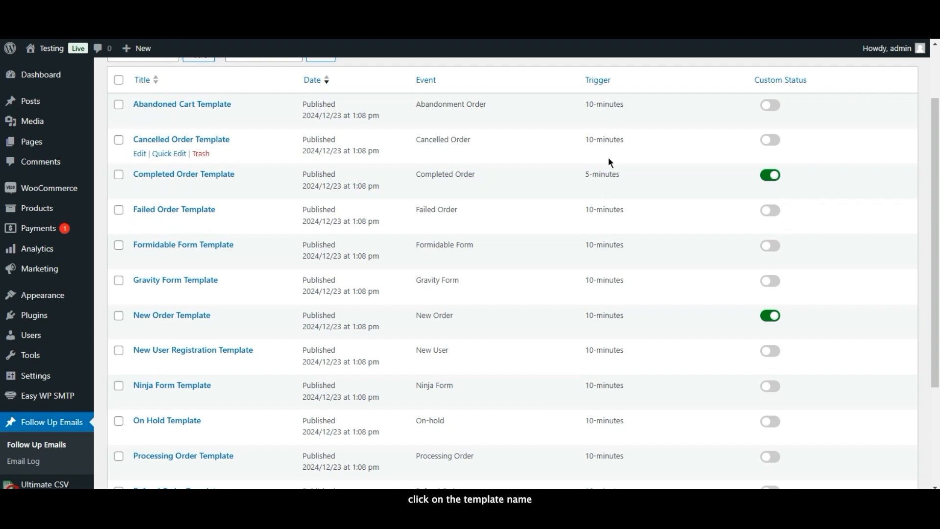
left_click(198, 106)
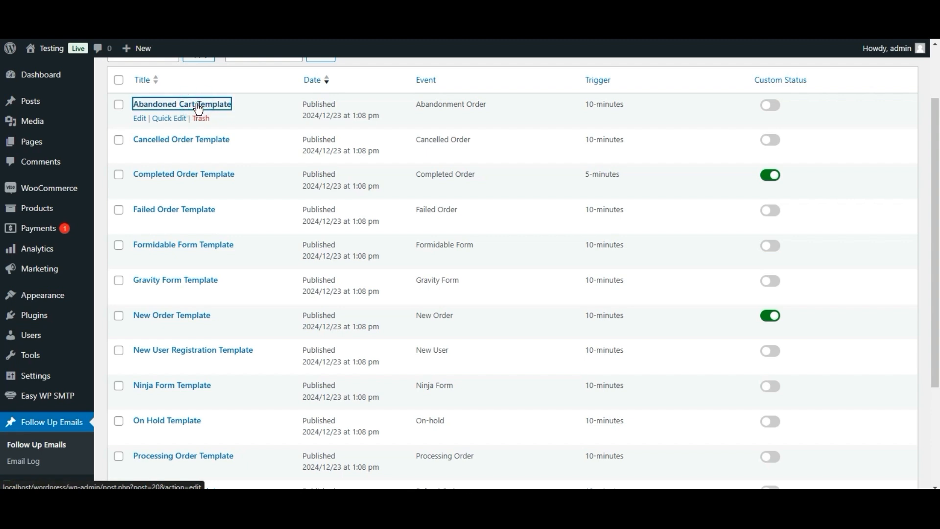
- Open the Abandoned Cart Template for editing, keeping the abandonment_order event
left_click(141, 119)
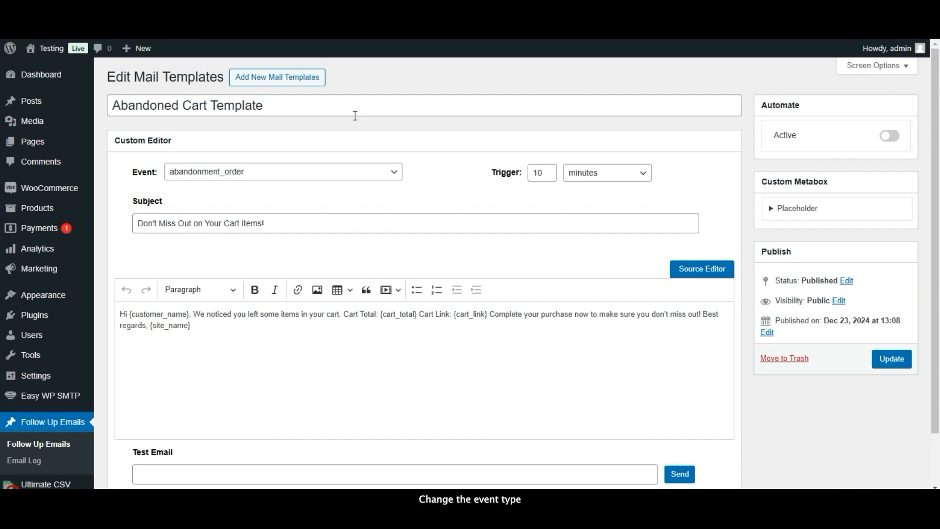
left_click(368, 176)
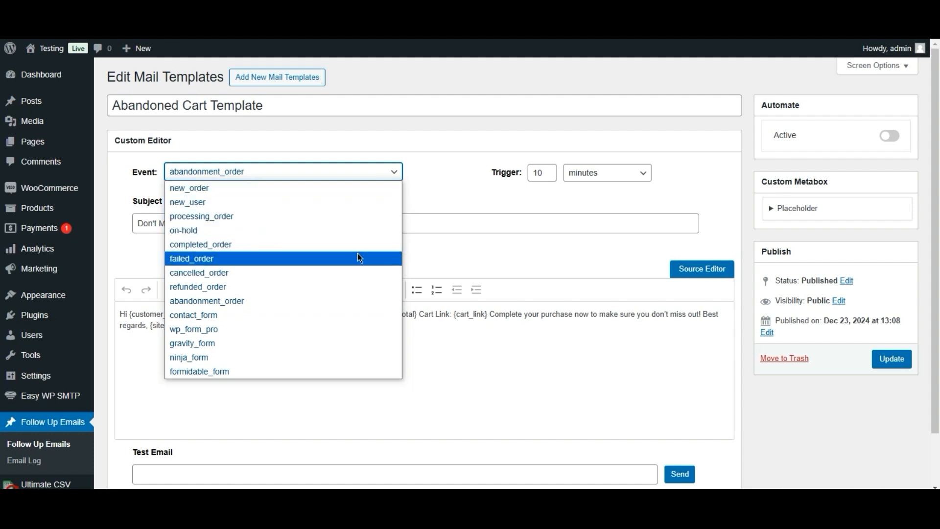
left_click(450, 169)
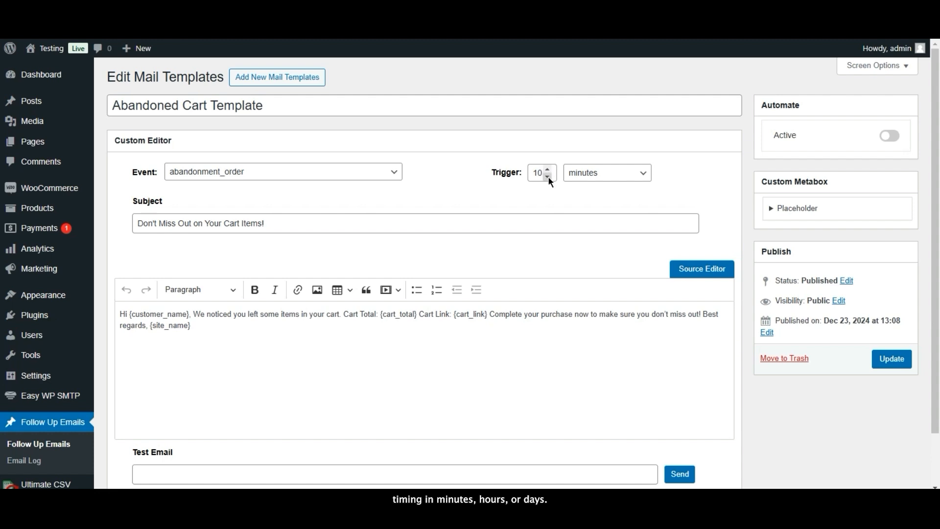
- Raise the trigger delay to 15, keeping the unit as minutes
left_click(548, 169)
left_click(548, 169)
left_click(548, 169)
left_click(548, 170)
left_click(548, 169)
left_click(548, 169)
left_click(644, 174)
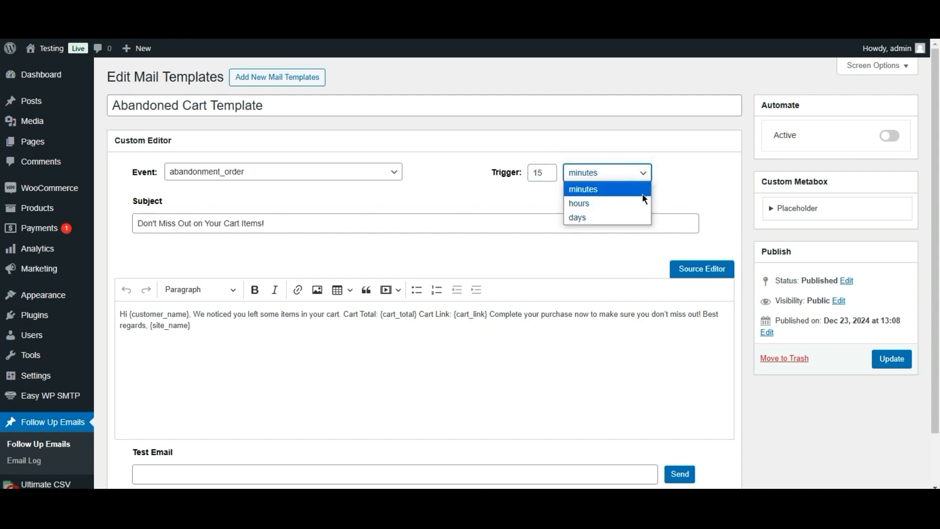
left_click(676, 170)
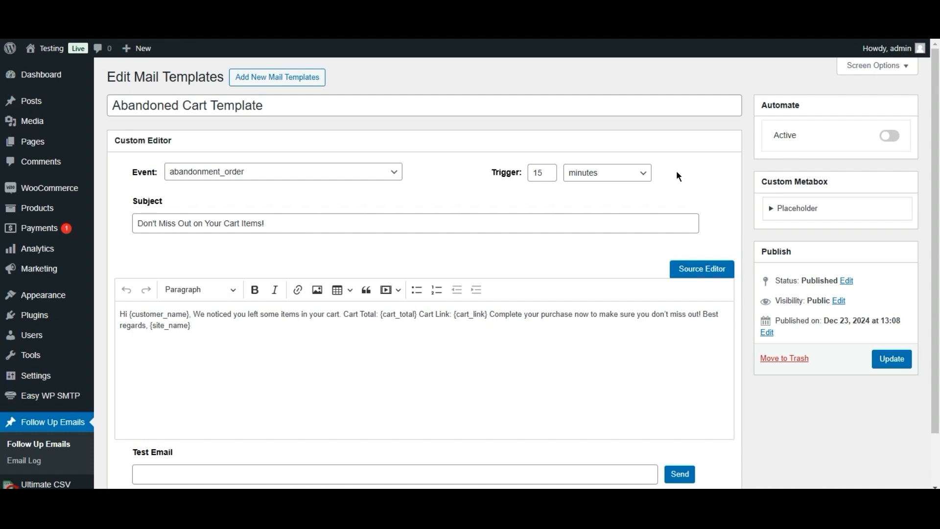
- Check the email subject and the placeholder-filled body text
left_click(458, 223)
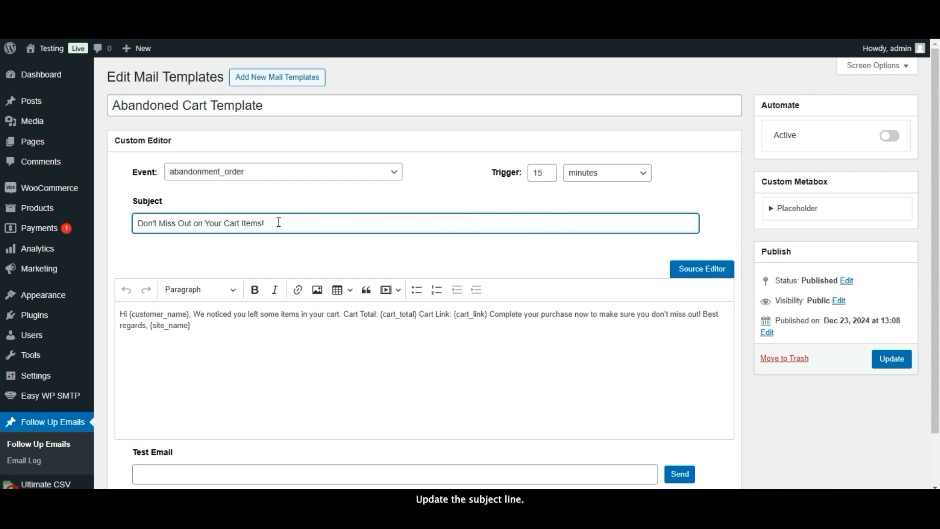
left_click(268, 334)
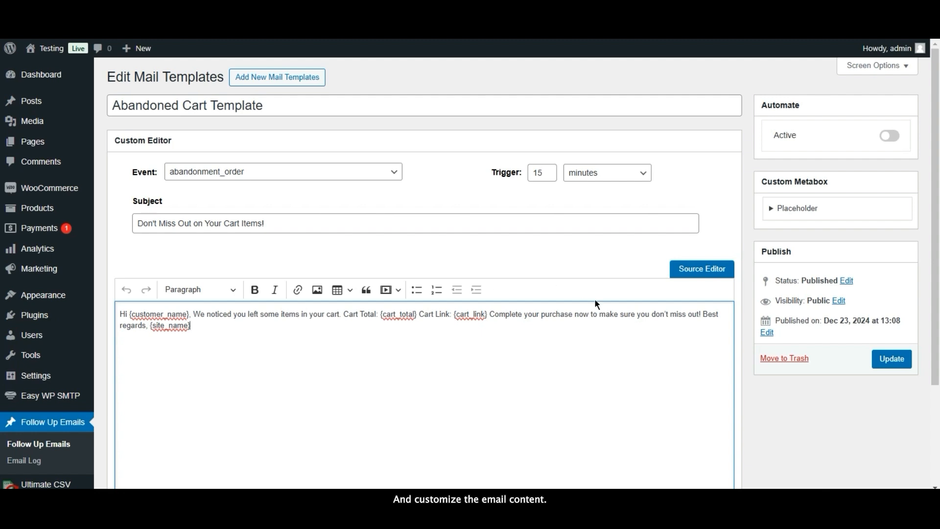
scroll(910, 244, "down", 2)
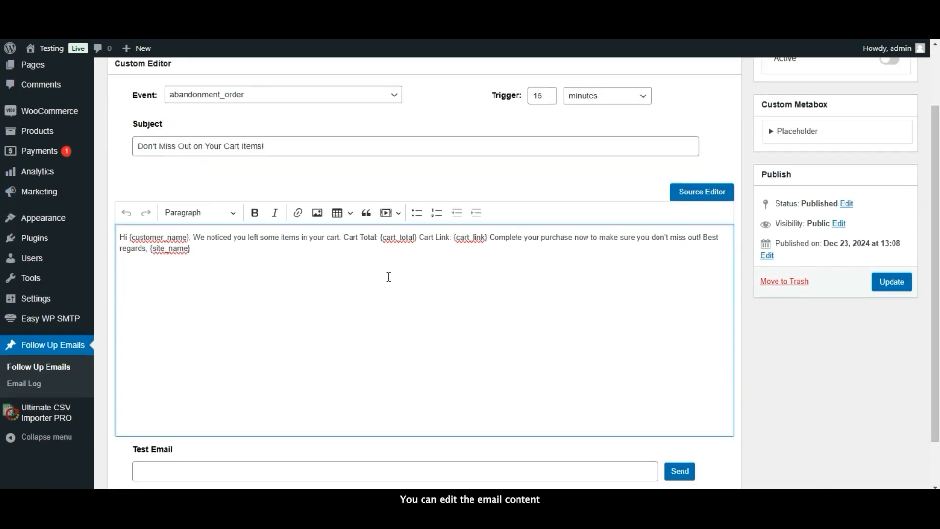
- View the body in Source then Visual mode, and expand the Custom Metabox Placeholder list
left_click(685, 195)
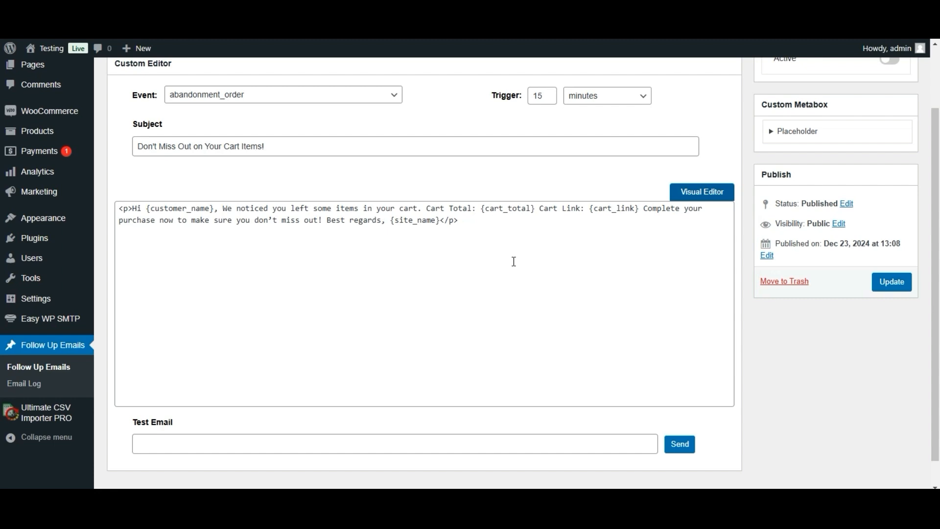
left_click(678, 192)
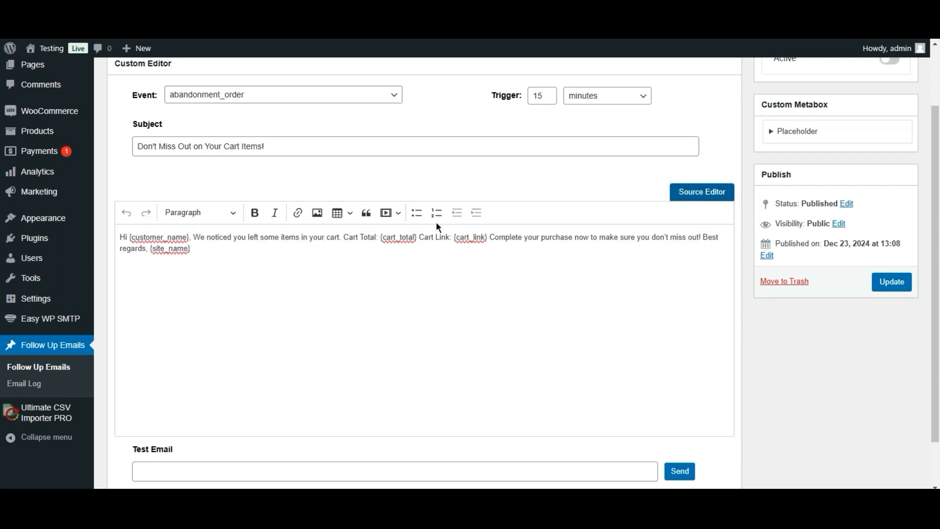
left_click(385, 242)
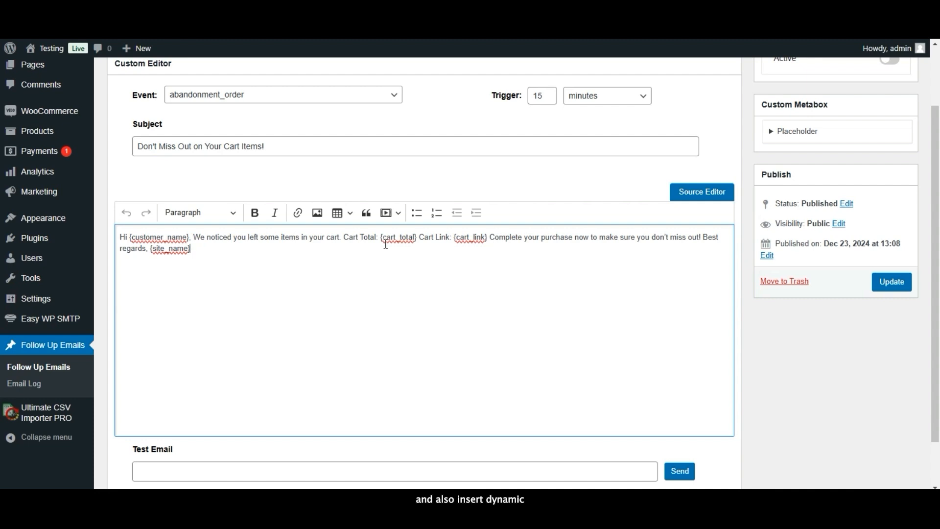
left_click(472, 238)
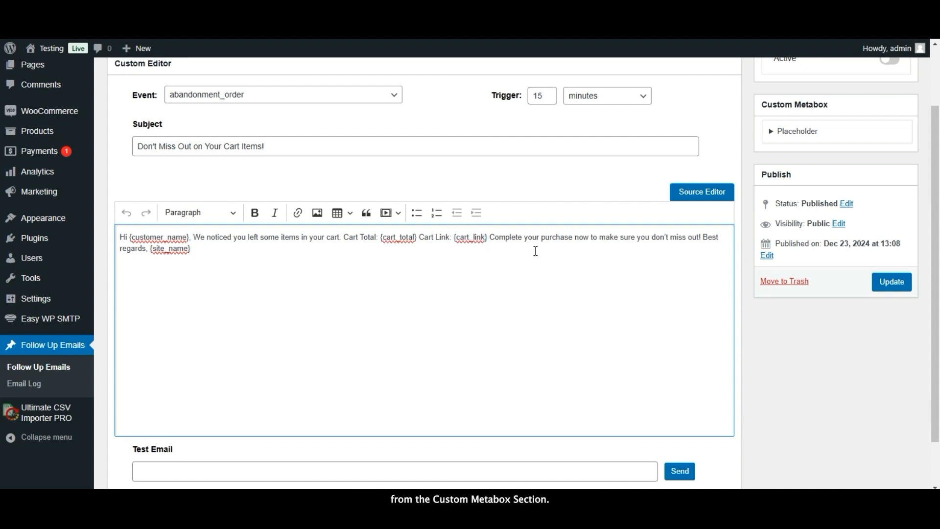
left_click(501, 252)
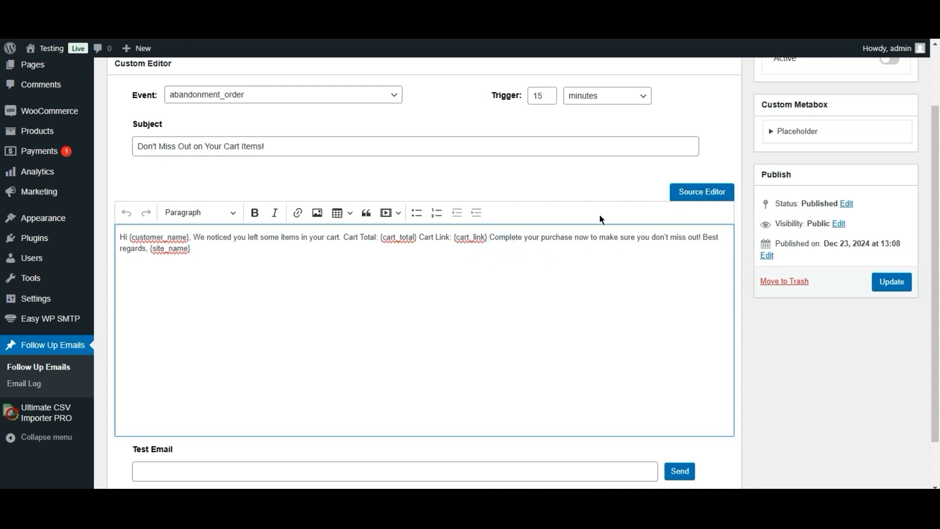
left_click(772, 131)
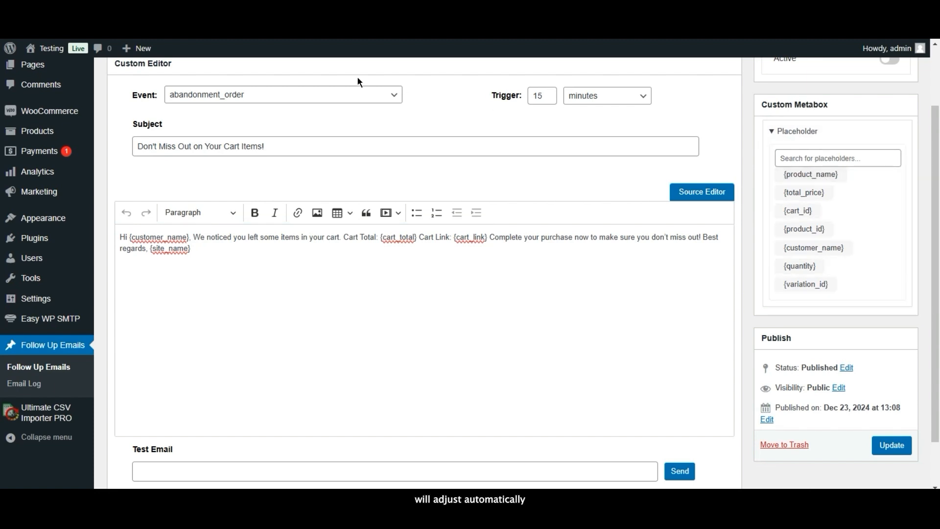
left_click(369, 98)
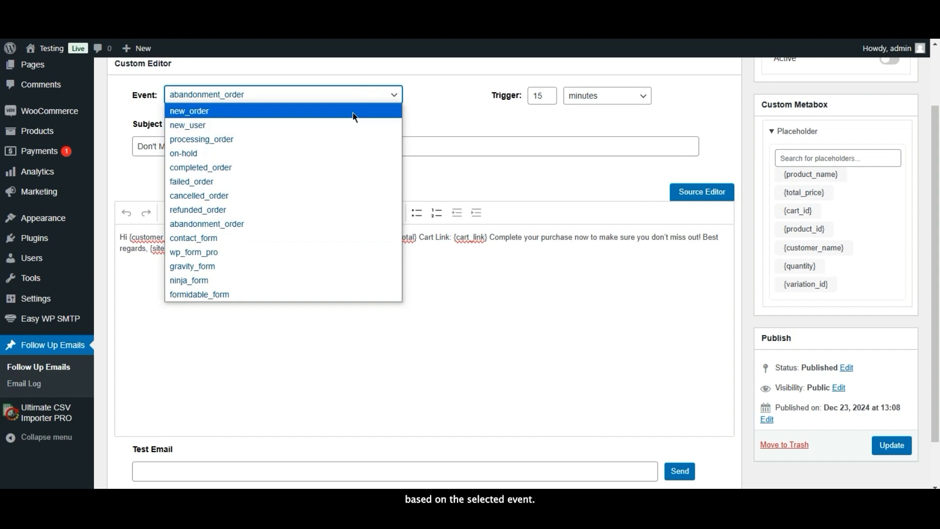
left_click(352, 113)
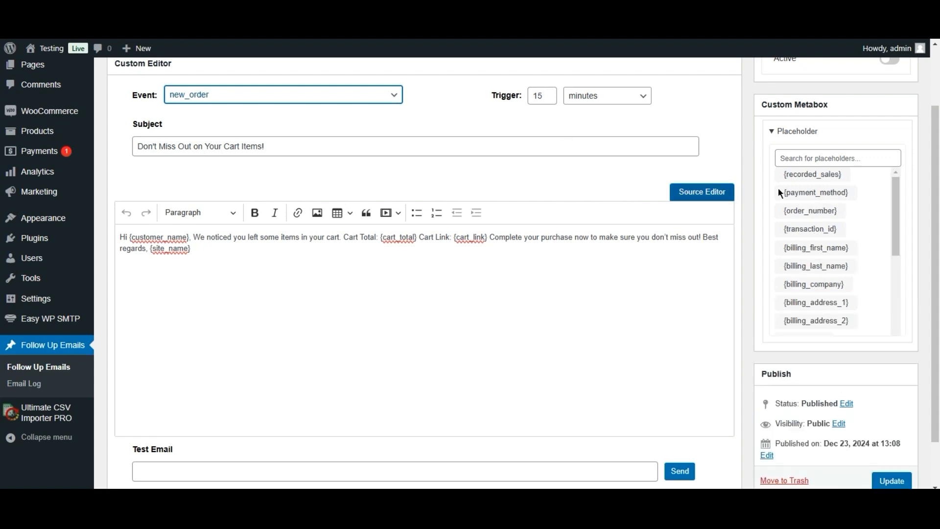
left_click(397, 97)
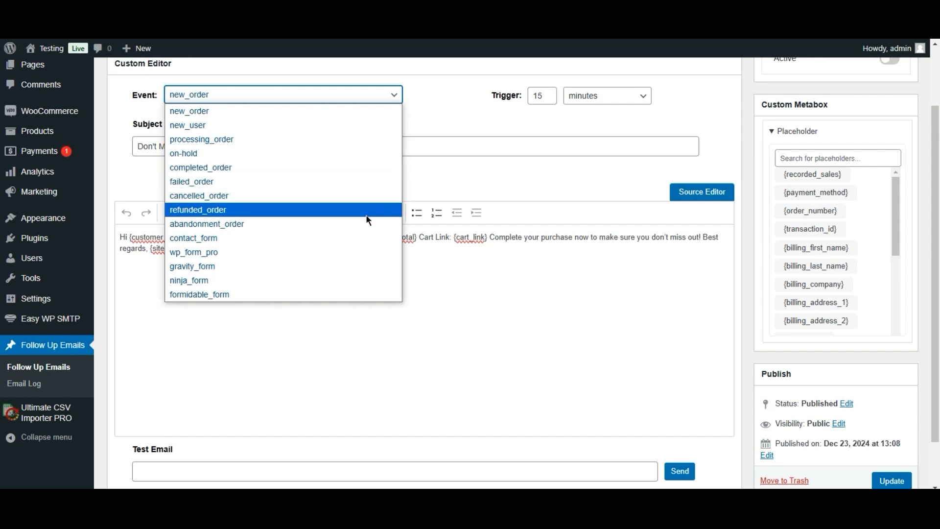
left_click(366, 223)
left_click(458, 314)
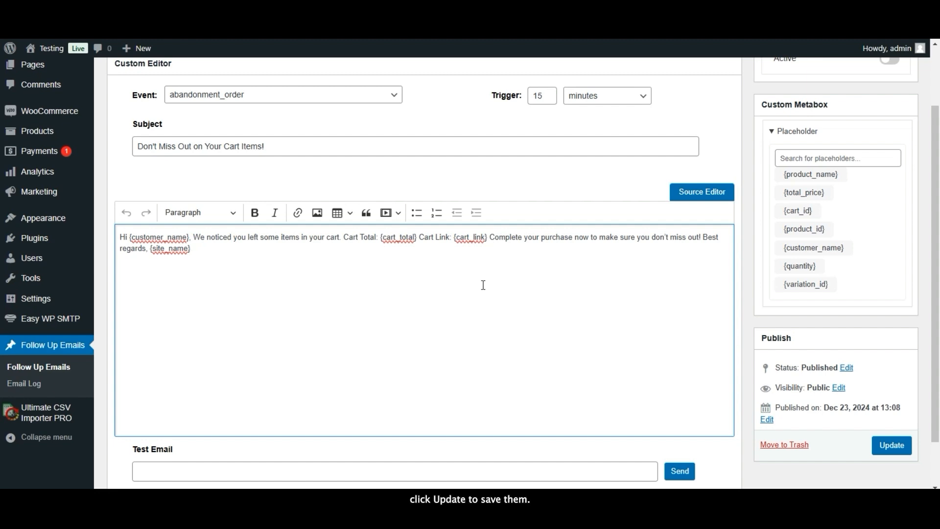
- Update the Abandoned Cart Template and dismiss the 'Post updated.' notice
left_click(884, 446)
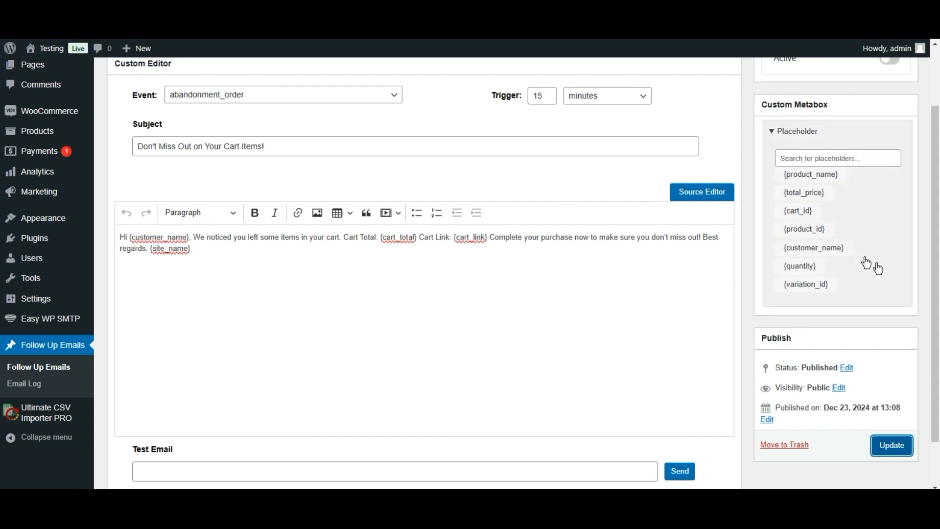
left_click_drag(935, 224, 936, 172)
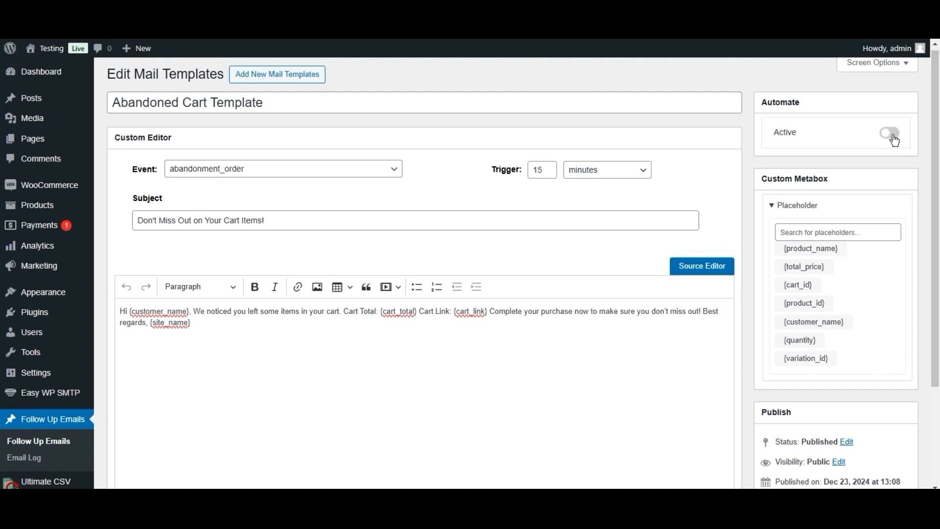
left_click(896, 136)
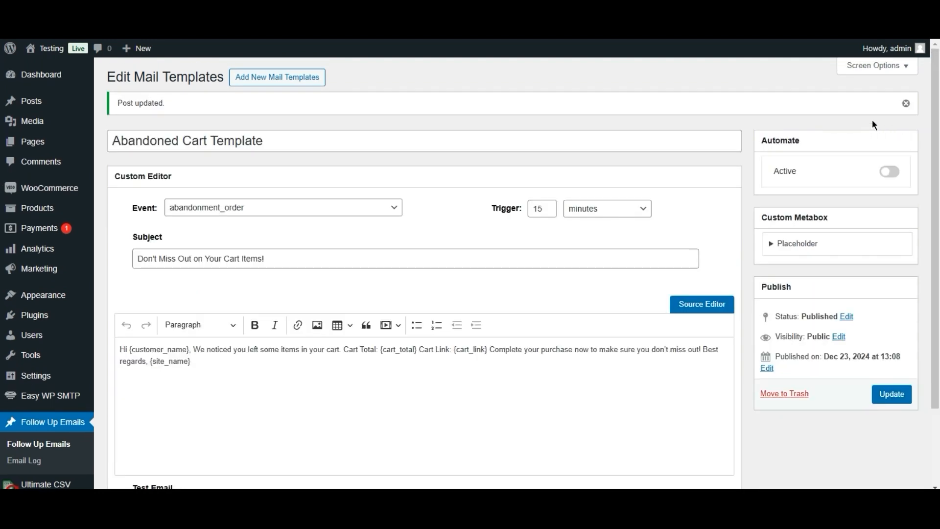
left_click(906, 103)
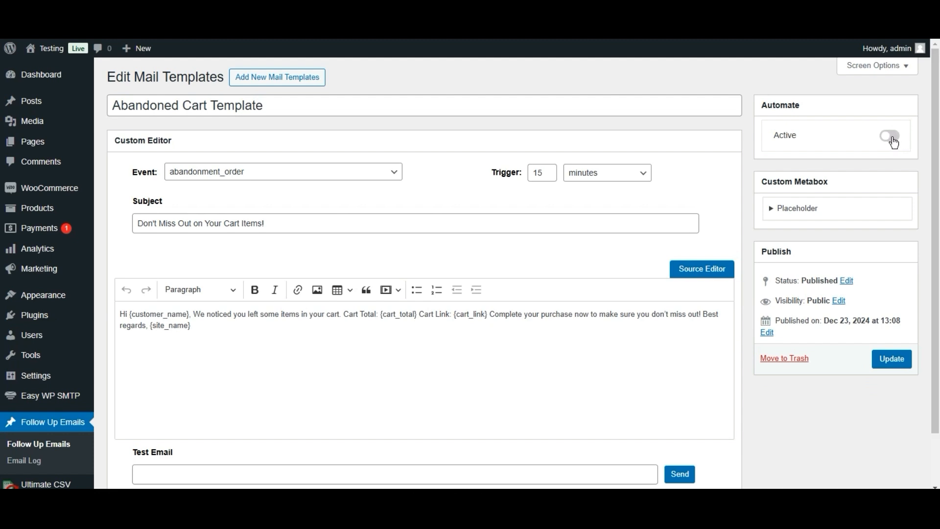
- Send a test of the abandoned cart email to the saved Gmail address
scroll(2, 152, "down", 2)
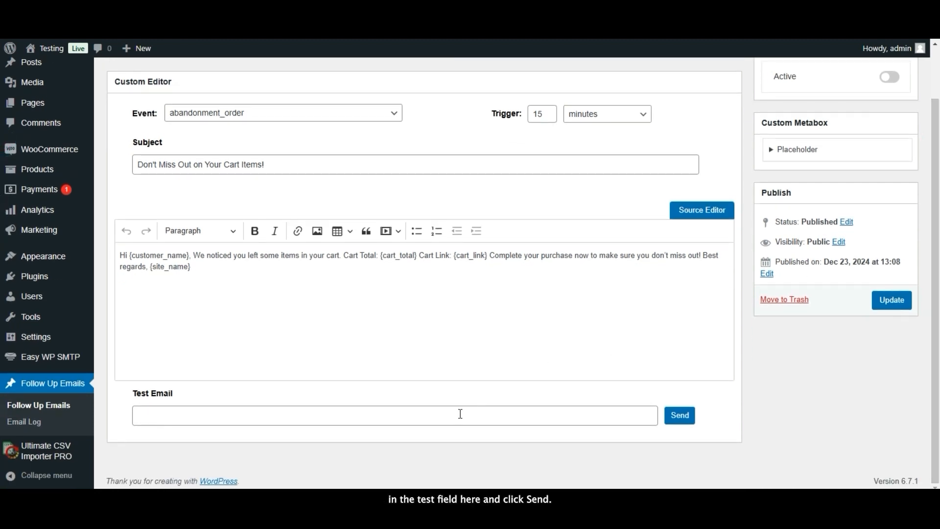
left_click(460, 414)
left_click(447, 417)
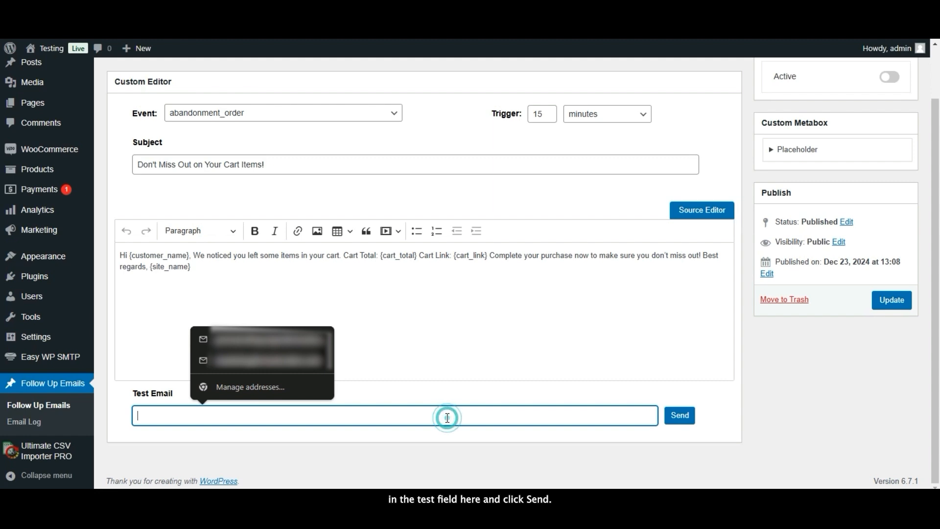
key("ctrl+v")
left_click(681, 416)
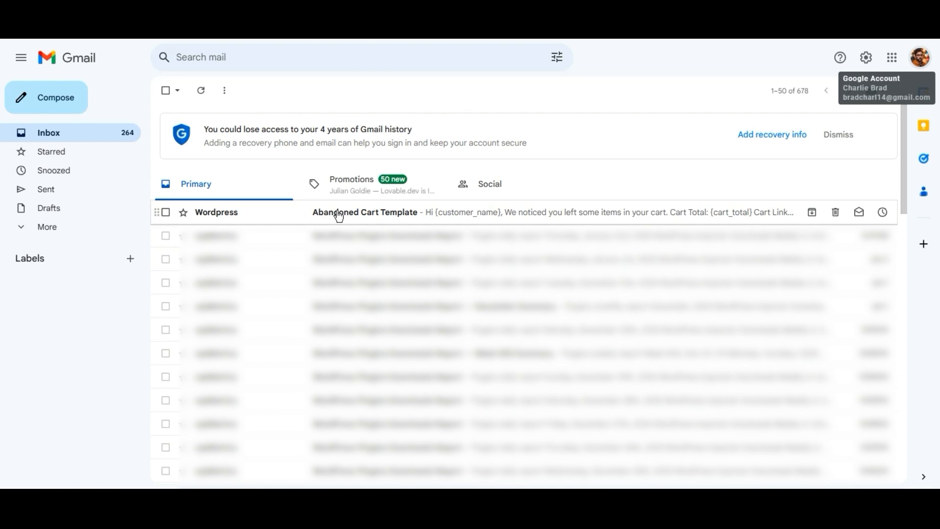
- Read the Abandoned Cart Template test email in Gmail, then return to the inbox
left_click(337, 213)
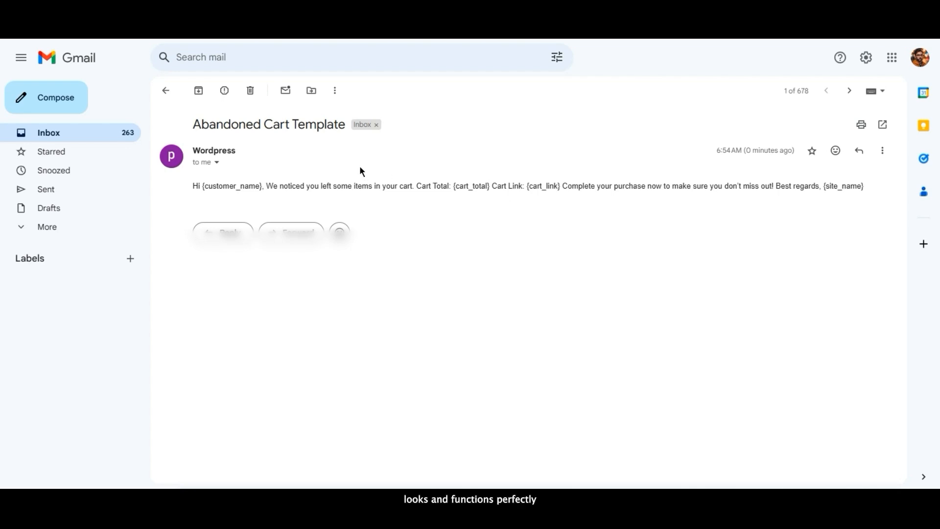
left_click(157, 94)
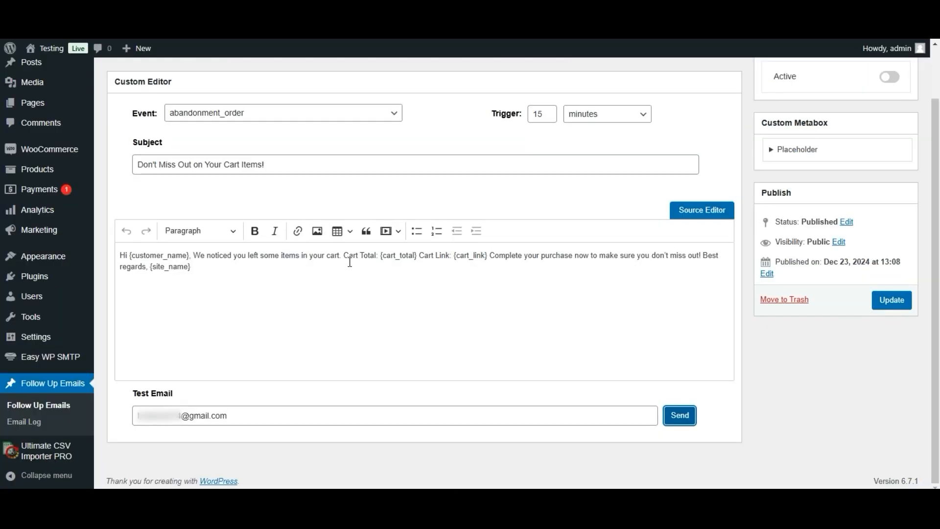
- Put the greeting, Cart Total, Cart Link, call to action, Best regards and {site_name} on separate lines
left_click(344, 254)
key("ctrl+Left")
key("ctrl+Left")
key("ctrl+Left")
key("ctrl+Left")
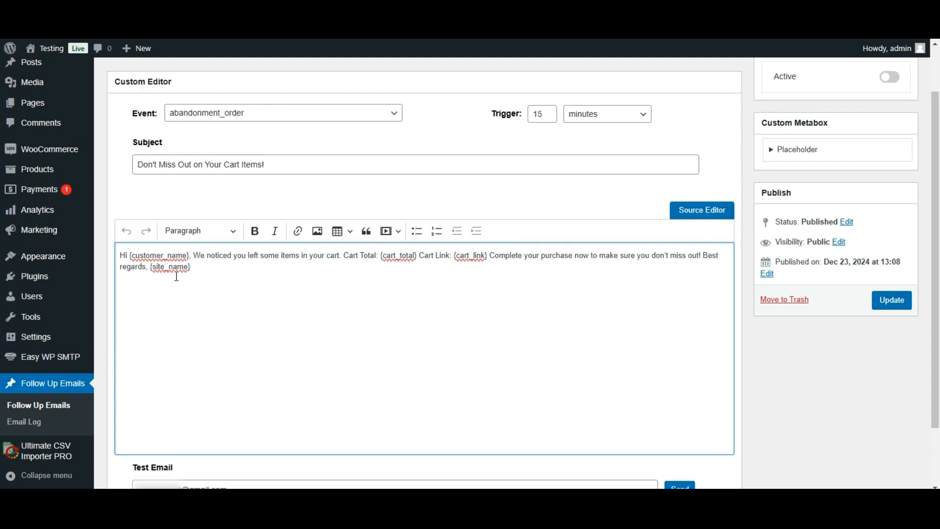
left_click(194, 254)
key("Return")
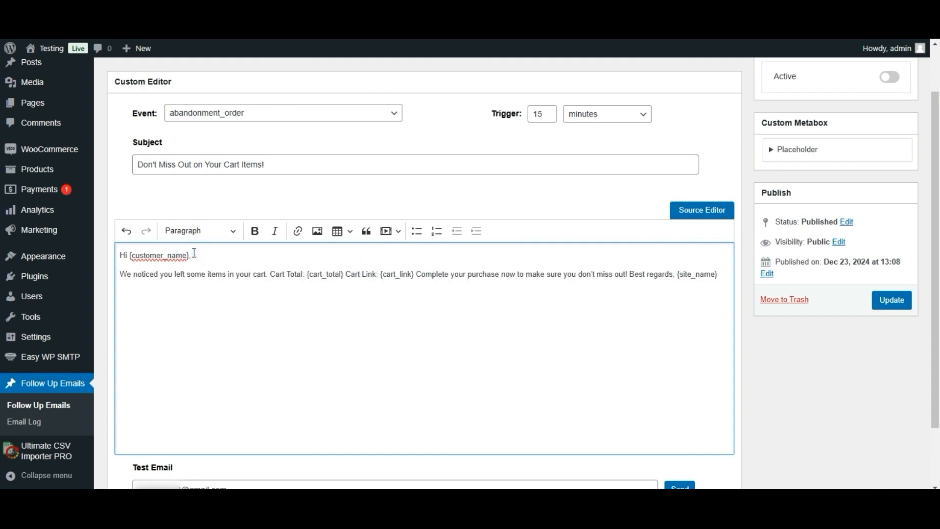
left_click(271, 273)
key("Return")
left_click(197, 292)
key("Return")
left_click(190, 311)
key("Return")
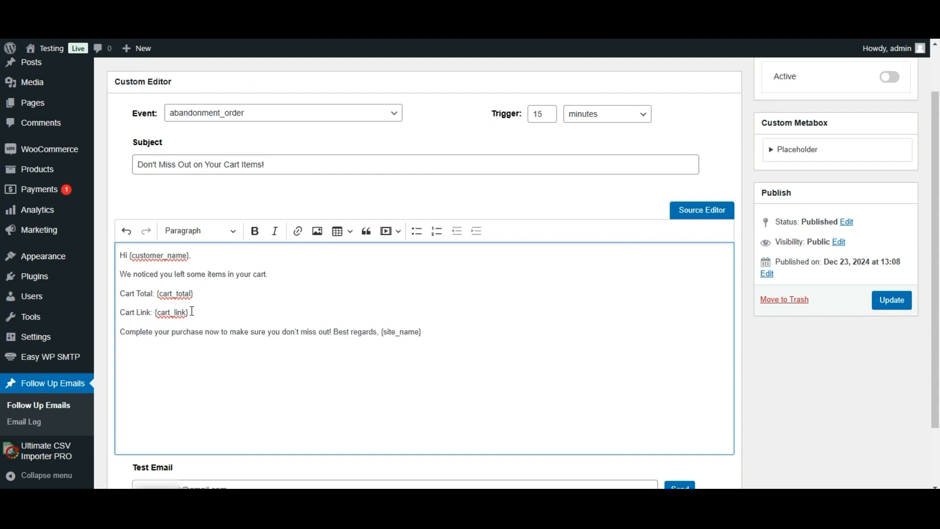
left_click(334, 329)
key("Return")
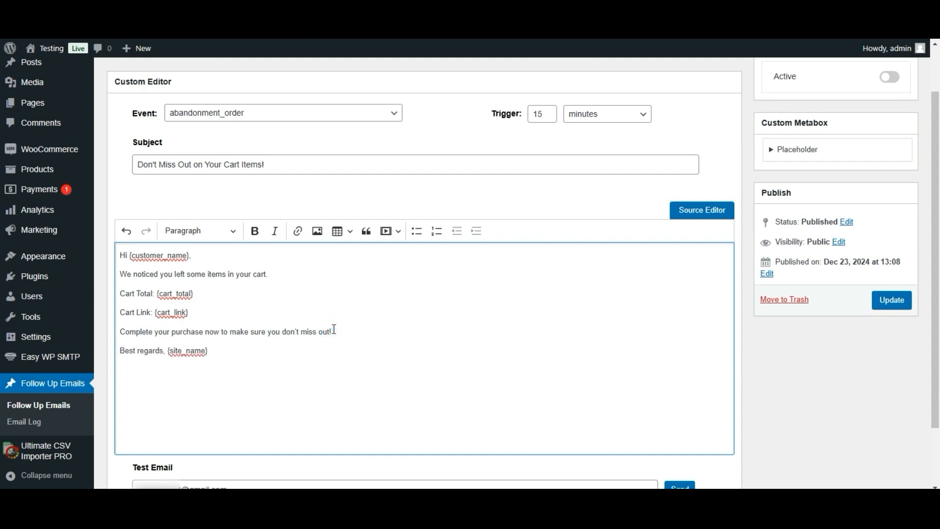
key("Return")
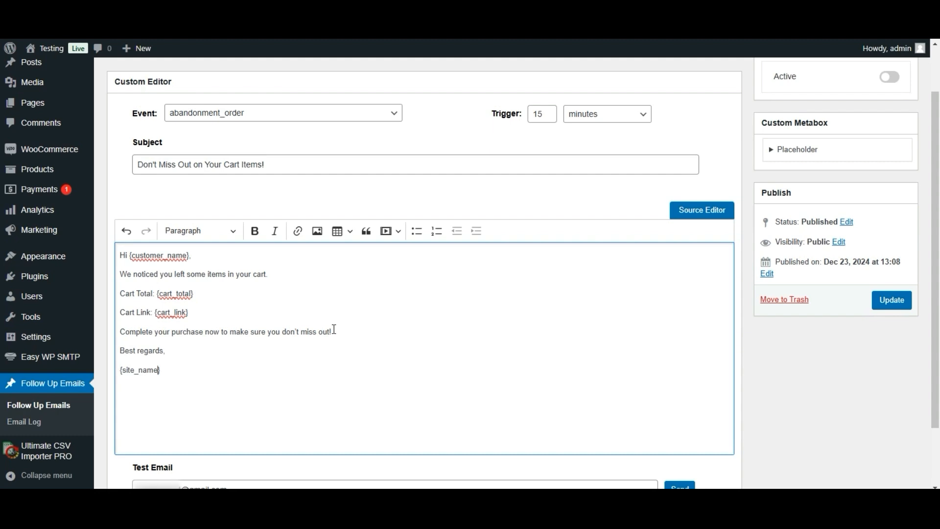
- Add 'Team' after {site_name}, insert a blank line above the sign-off, and update the template
type("Team")
key("Return")
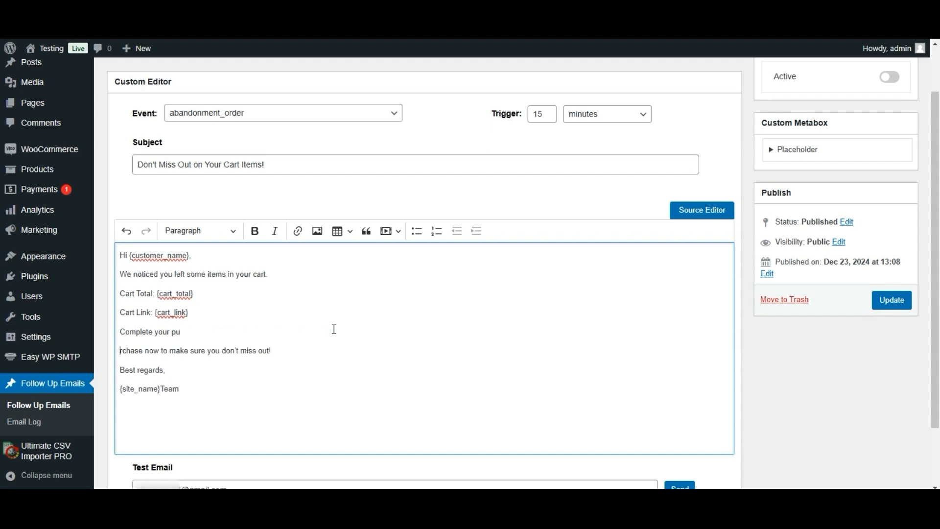
key("BackSpace")
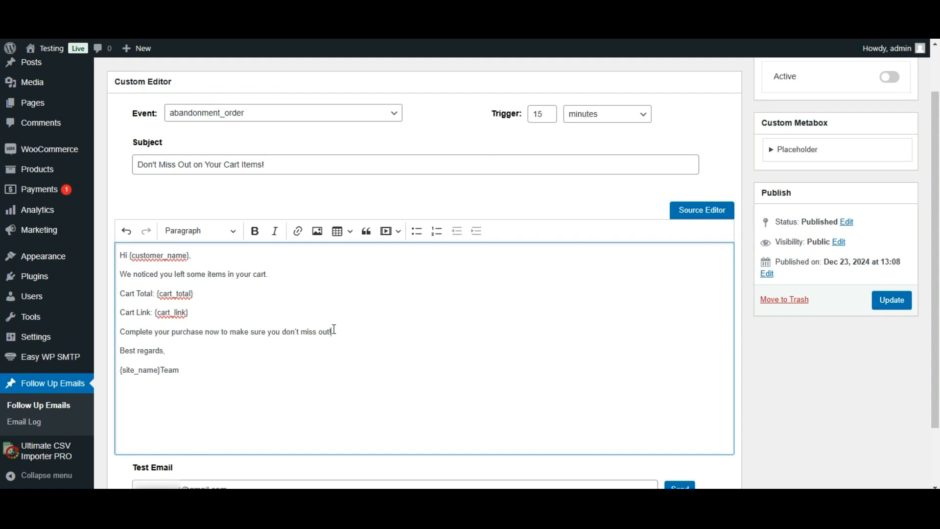
key("Return")
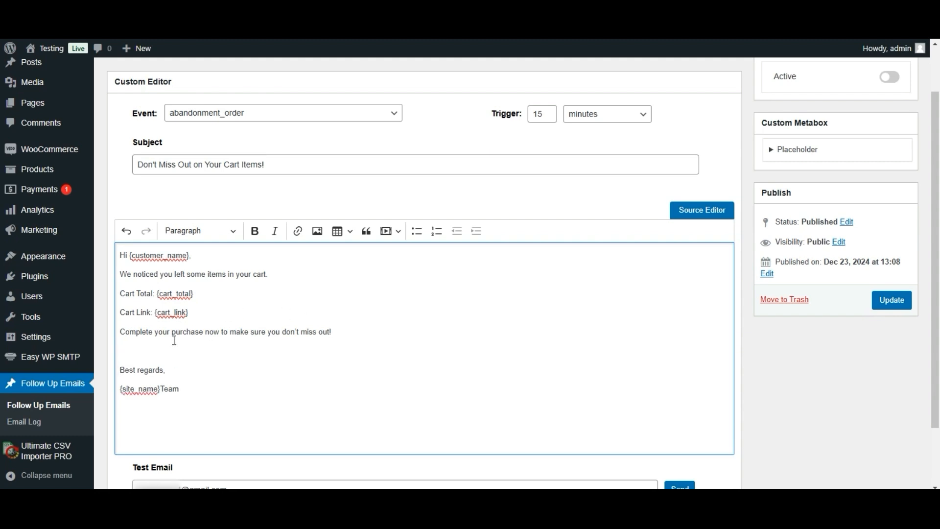
left_click(201, 265)
left_click(220, 252)
left_click(279, 272)
scroll(762, 360, "down", 1)
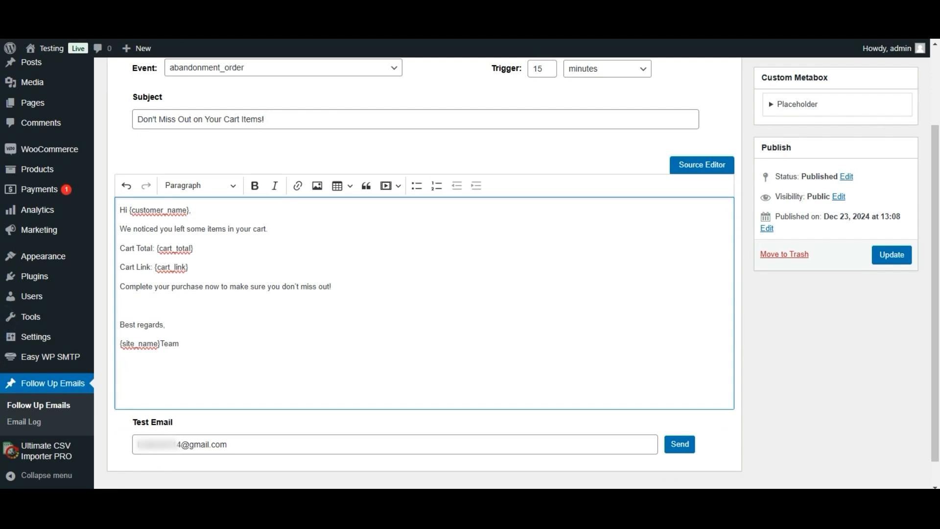
left_click(890, 258)
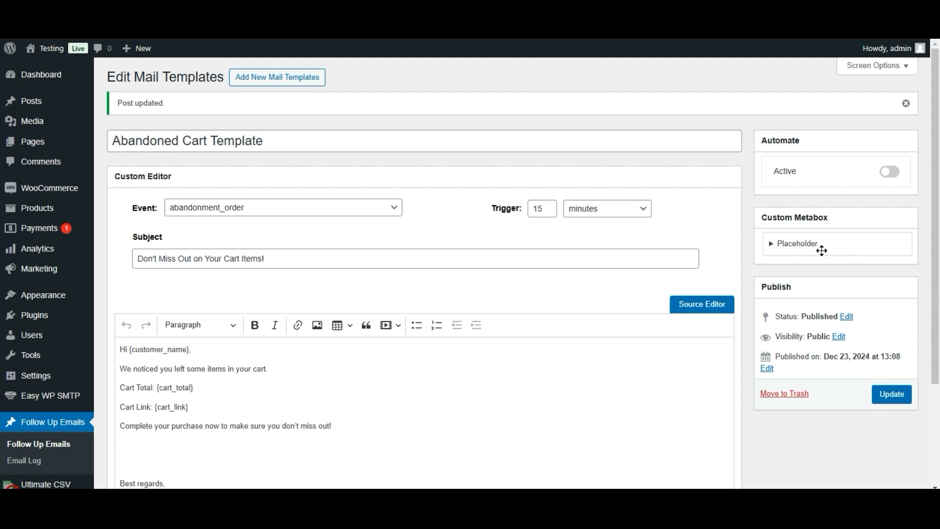
- Use Shift+Enter soft breaks for Cart Link and {site_name}Team, remove an empty line, and update
scroll(2, 189, "down", 3)
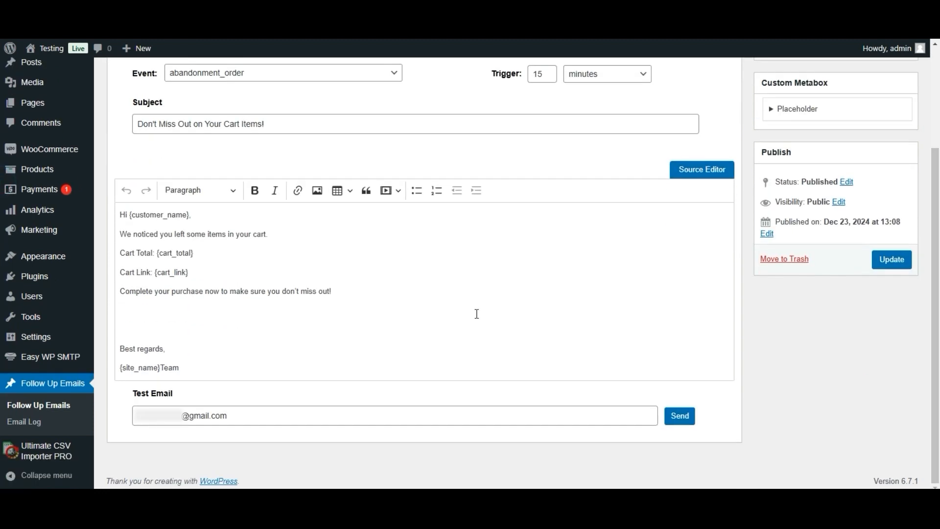
left_click(246, 311)
left_click(231, 331)
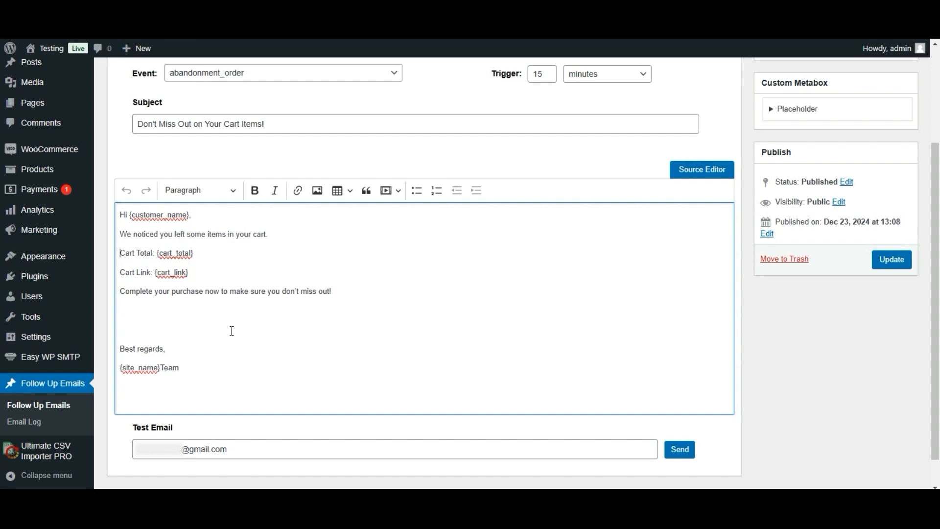
key("BackSpace")
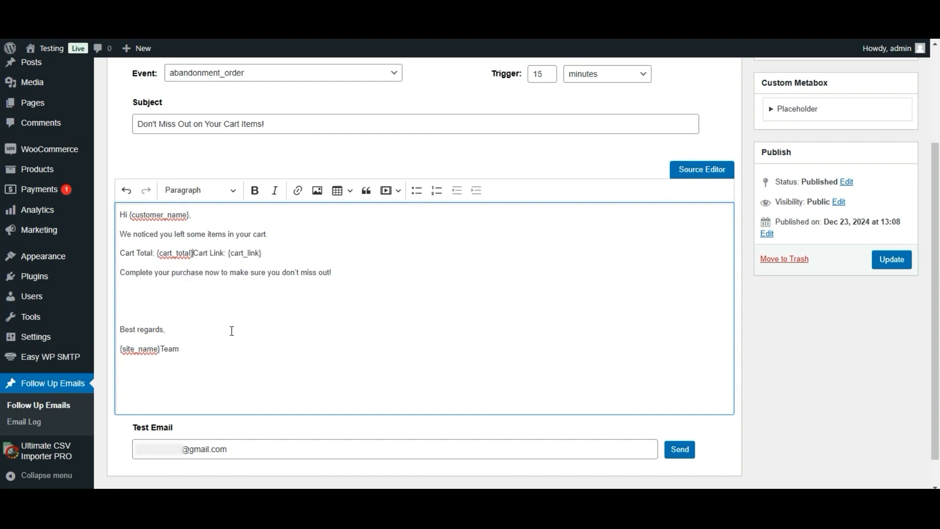
key("shift+Return")
key("Up")
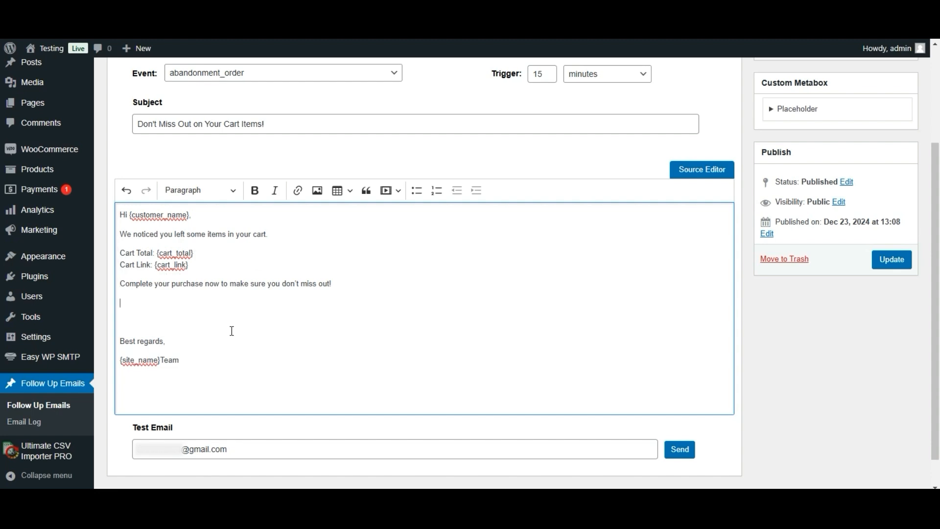
key("Delete")
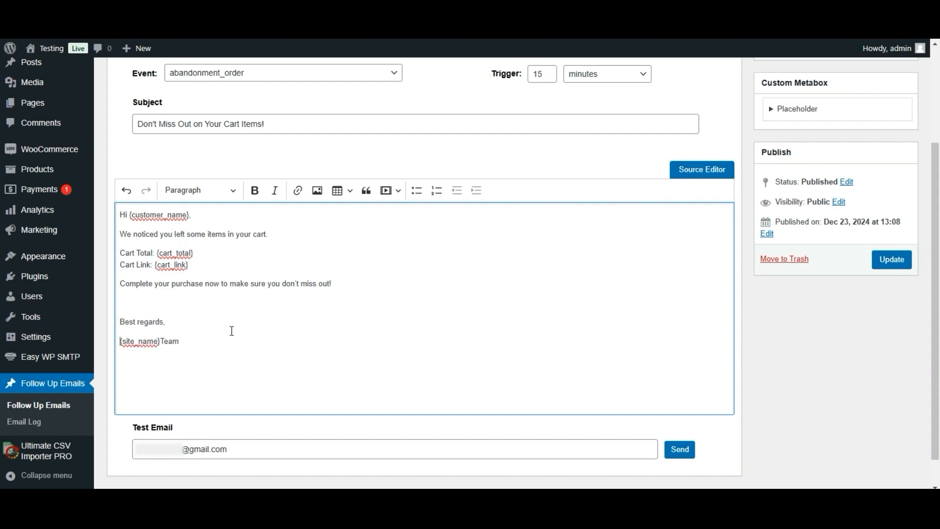
key("BackSpace")
key("shift+Return")
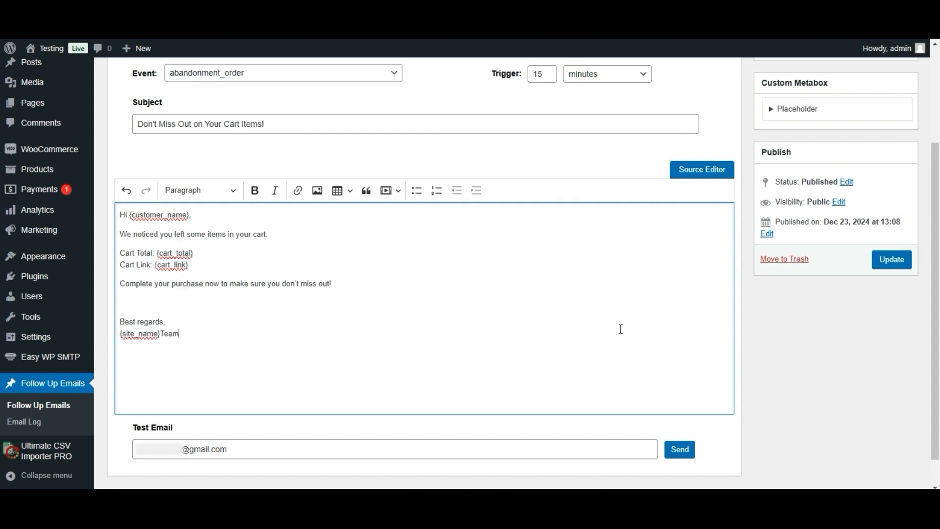
left_click(890, 271)
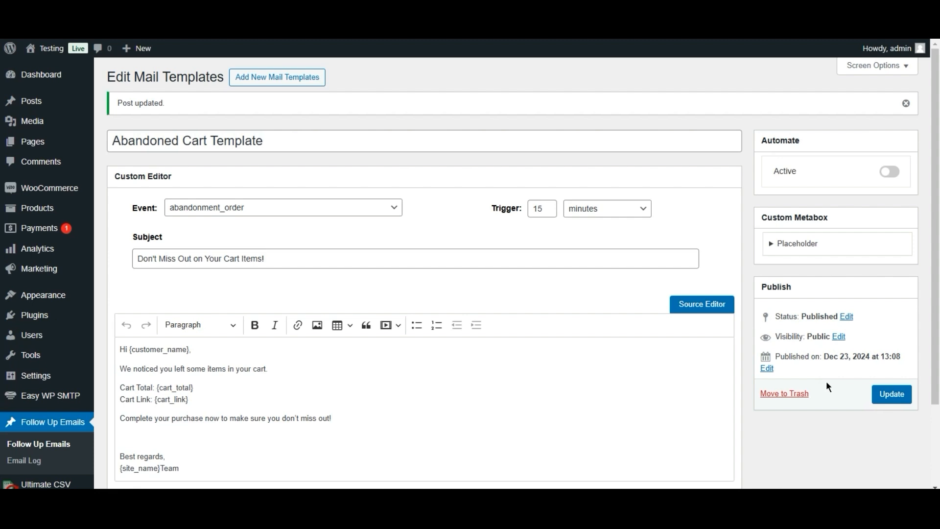
- Send another test email of the revised Abandoned Cart Template
scroll(2, 325, "down", 2)
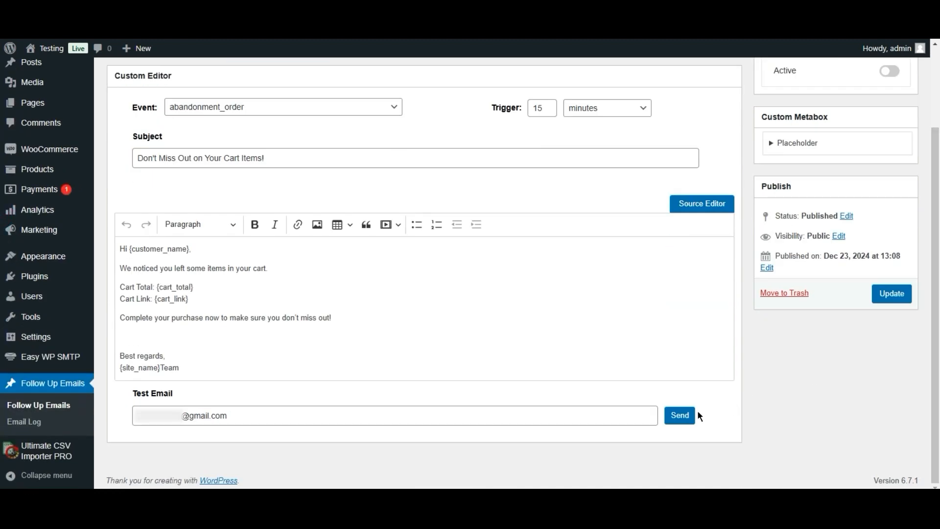
left_click(684, 419)
- Resend the test, open the newest Abandoned Cart thread in Gmail, then return to the Cart Total line
left_click(678, 422)
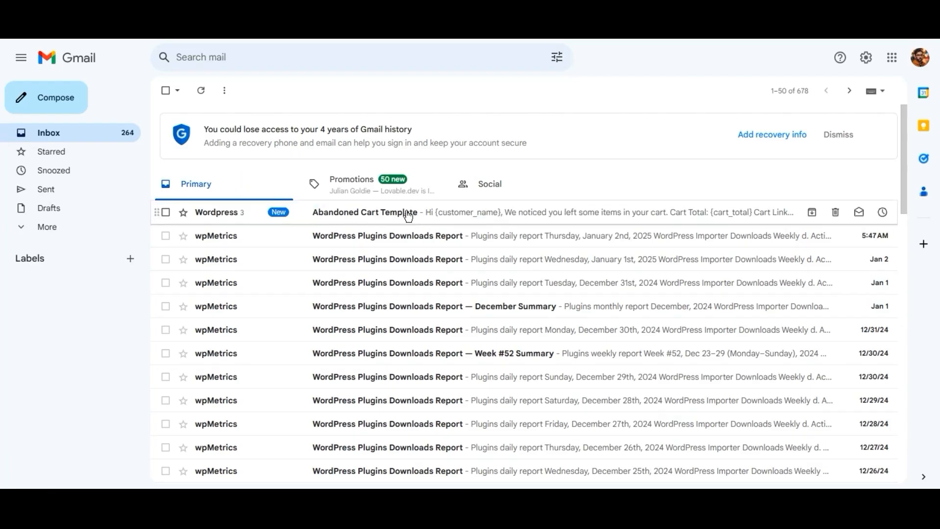
left_click(398, 214)
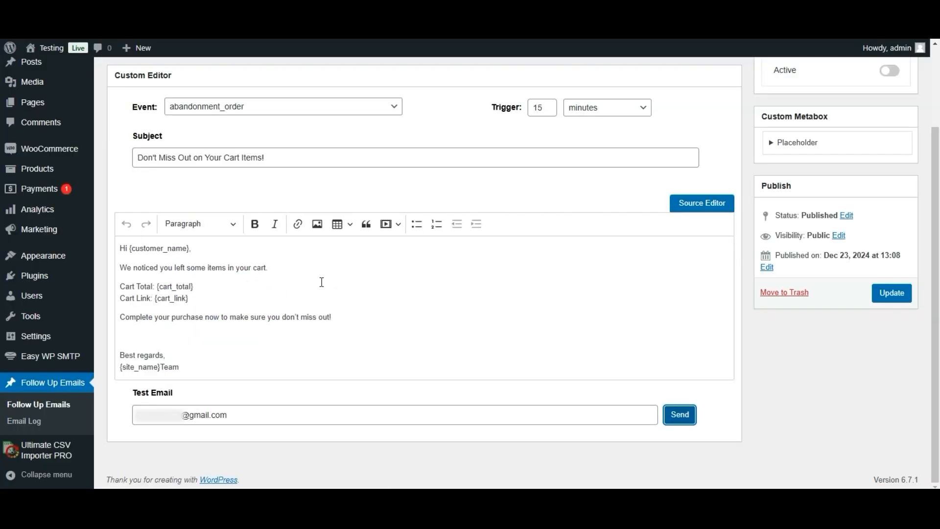
left_click(321, 282)
- Bold the Cart Total and Cart Link labels and italicise the {site_name}Team signature
key("shift+Home")
left_click(255, 224)
left_click(153, 298)
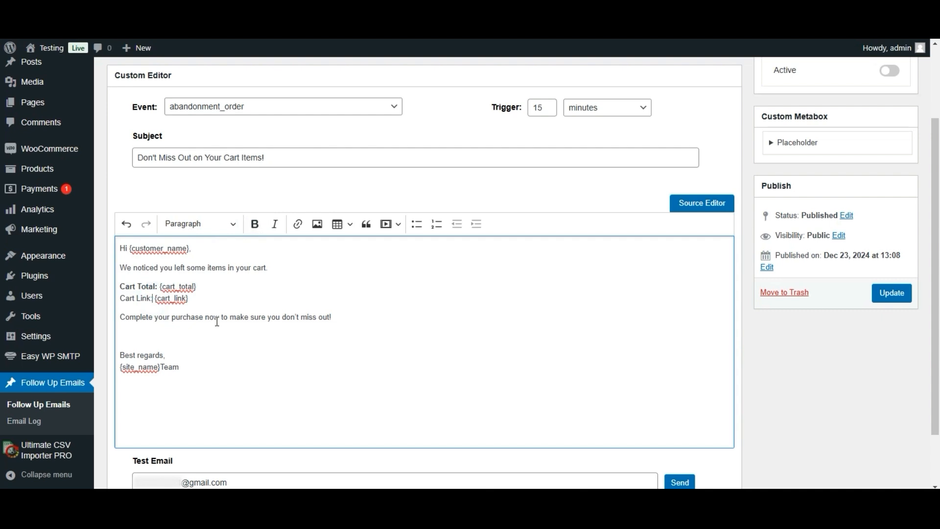
key("shift+Home")
left_click(254, 224)
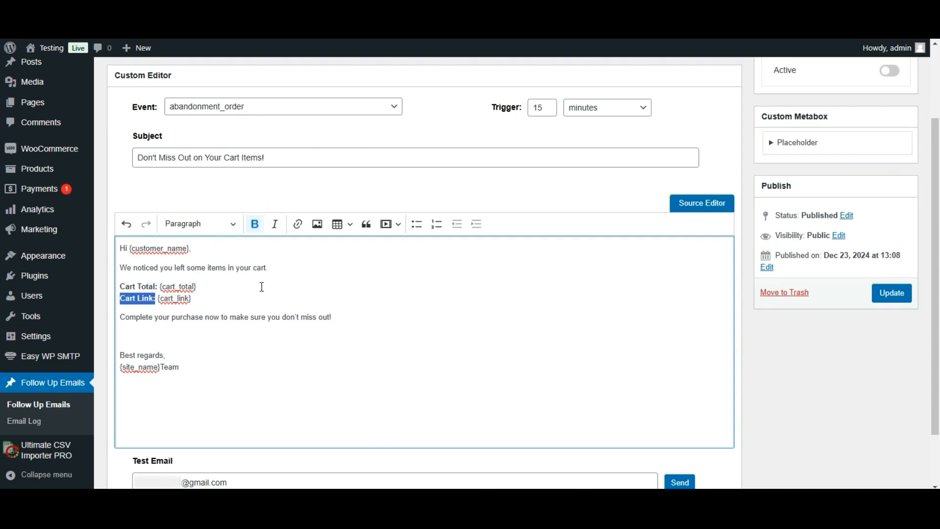
left_click(204, 362)
key("shift+Home")
left_click(274, 223)
left_click(259, 347)
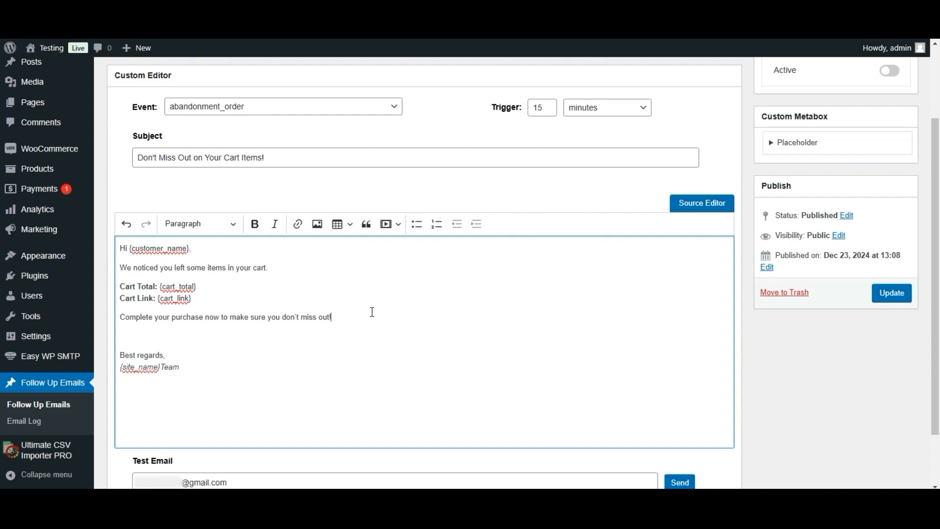
- Type 'Visit our website now' at the end of the closing line, removing the stray [link] text
type("Visitourwebsite")
type("now:")
key("Left")
key("Left")
key("Left")
key("Left")
key("End")
key("BackSpace")
type("!link]")
key("Left")
key("Left")
key("Left")
key("Left")
key("Left")
type("[")
key("shift+Left")
key("shift+End")
key("BackSpace")
key("ctrl+shift+Left")
key("ctrl+shift+Left")
key("ctrl+shift+Left")
key("ctrl+shift+Left")
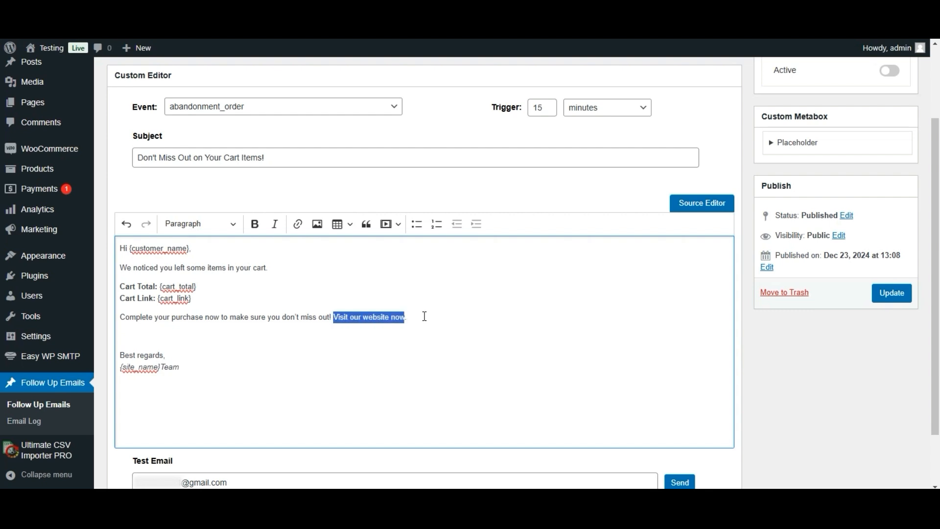
left_click(297, 224)
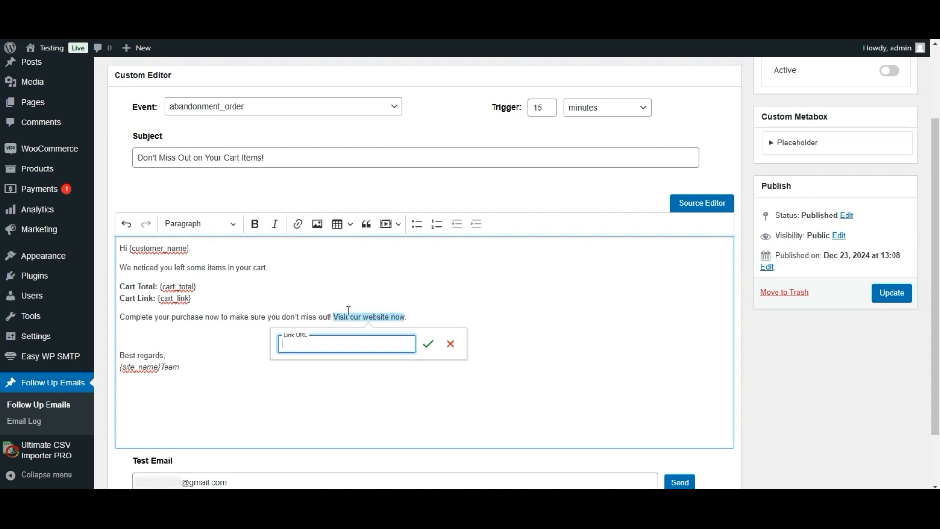
type("www.example.com")
left_click(423, 342)
left_click(431, 319)
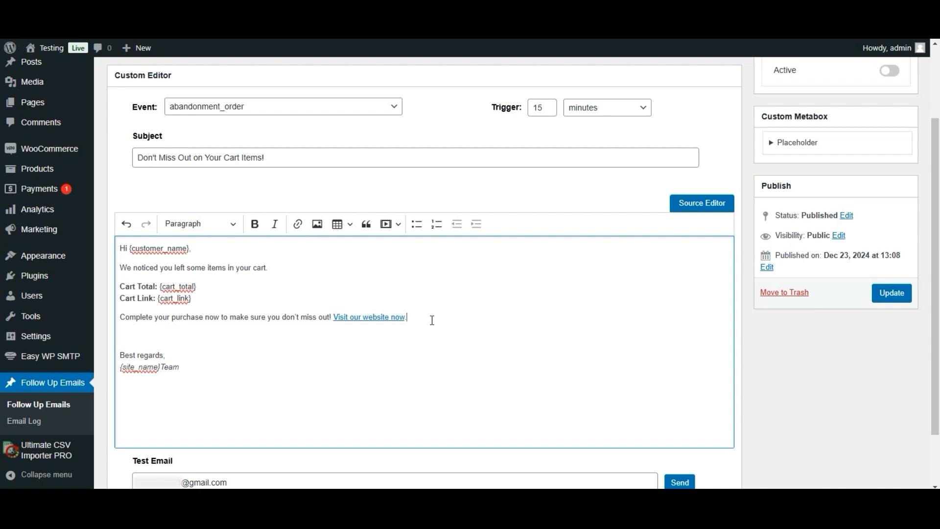
- Save the Abandoned Cart Template's formatting, send its test email to Gmail, and open it
left_click(895, 302)
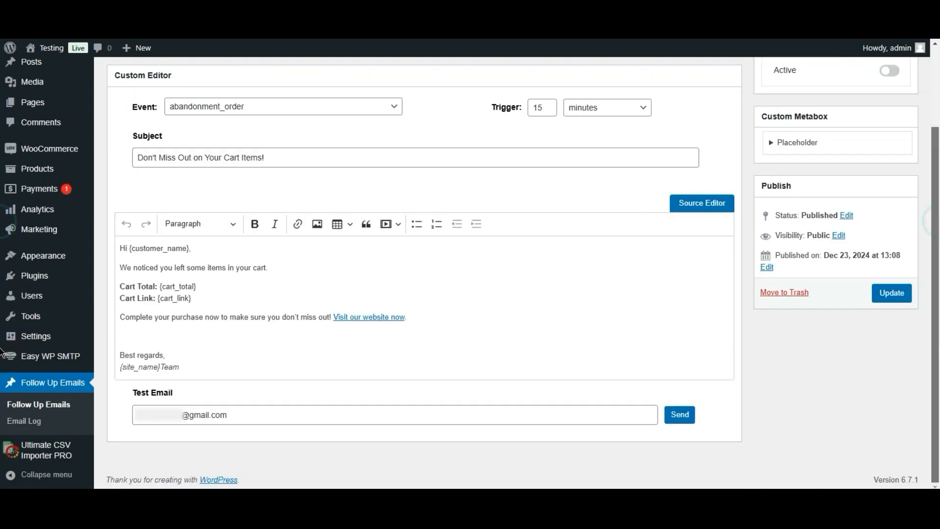
left_click(679, 415)
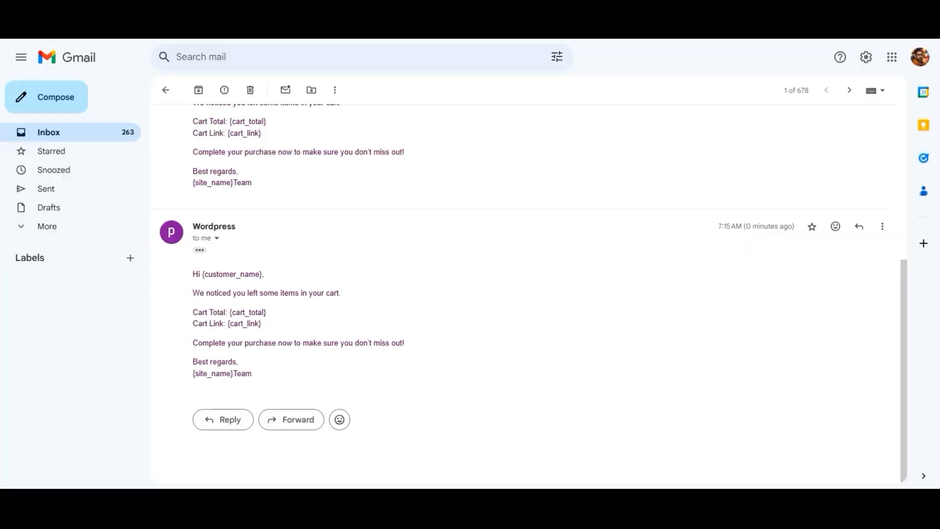
left_click(885, 478)
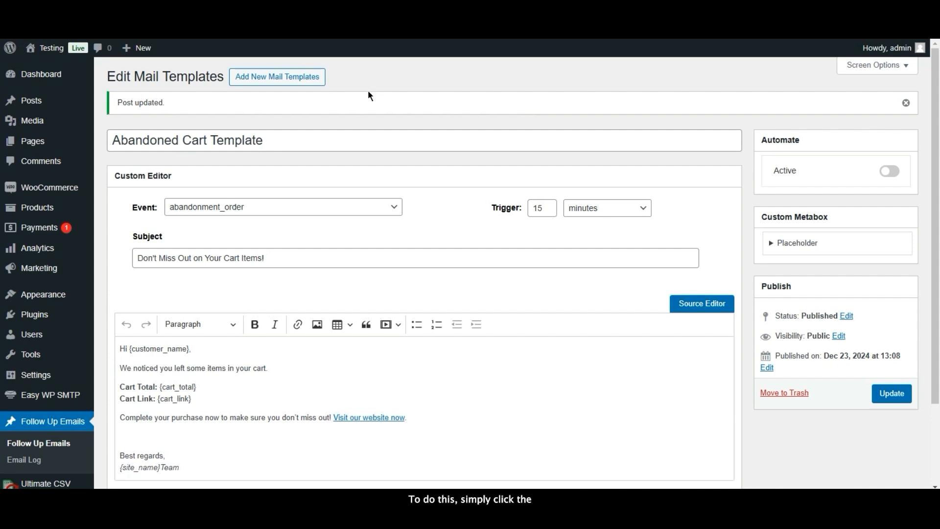
- Add a new mail template and enter 'Thank You for Your Order!' as its title
left_click(271, 85)
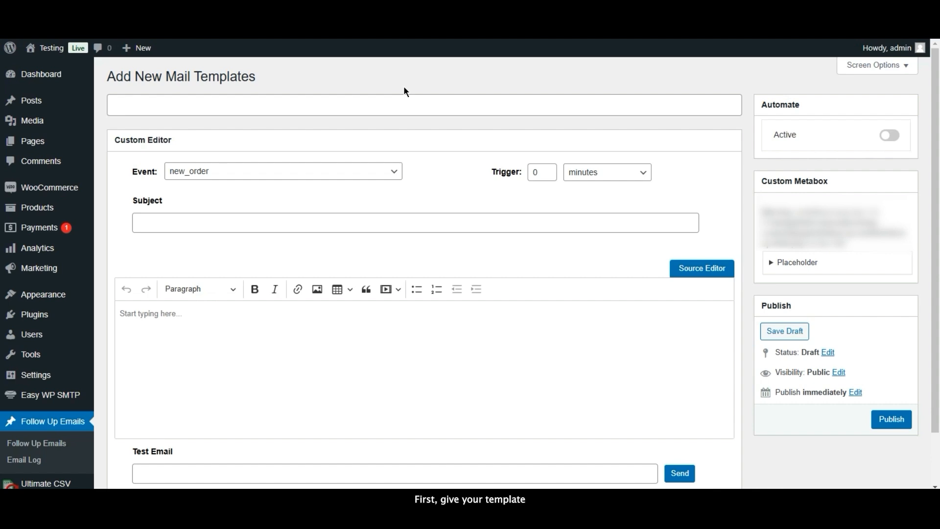
left_click(352, 98)
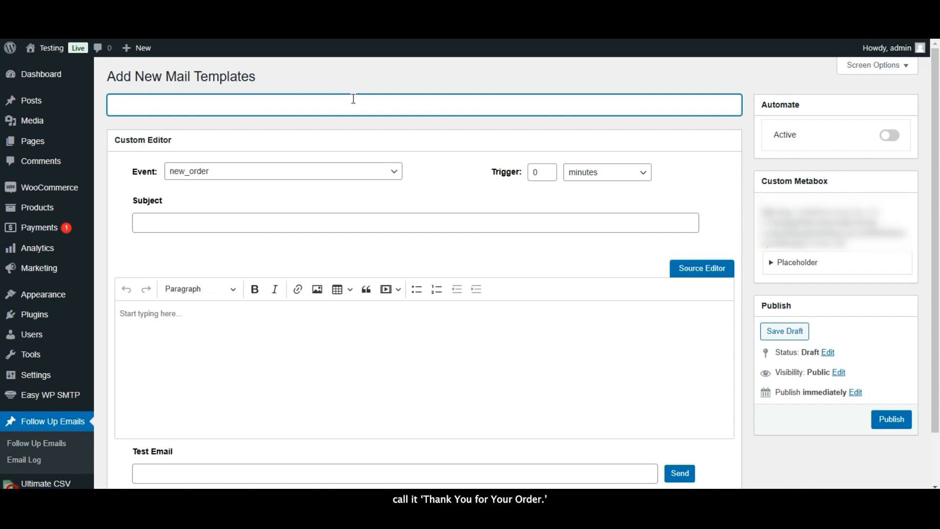
type("Thank Y")
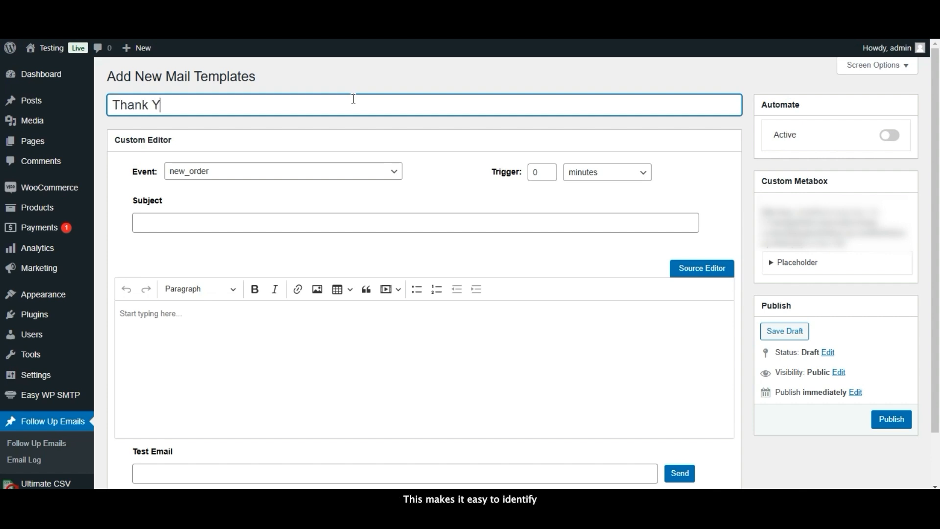
type("ou for ")
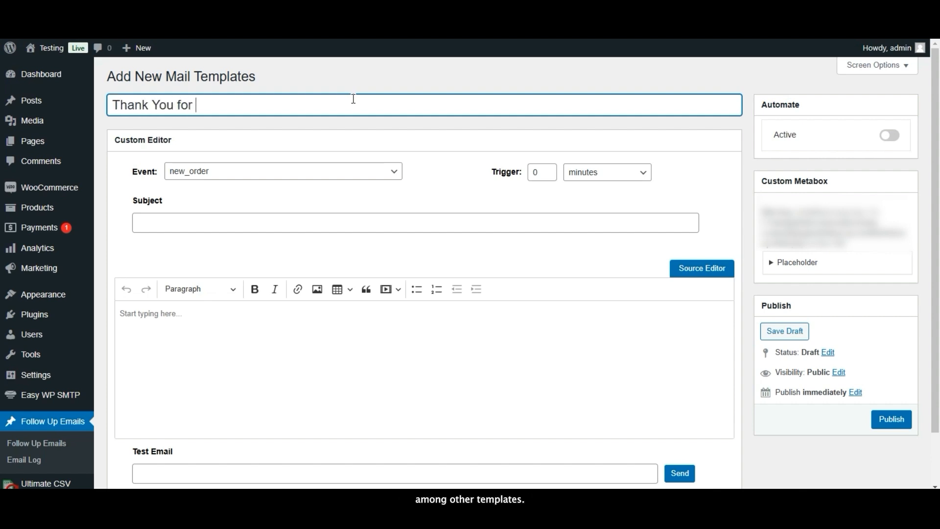
type("Your Or")
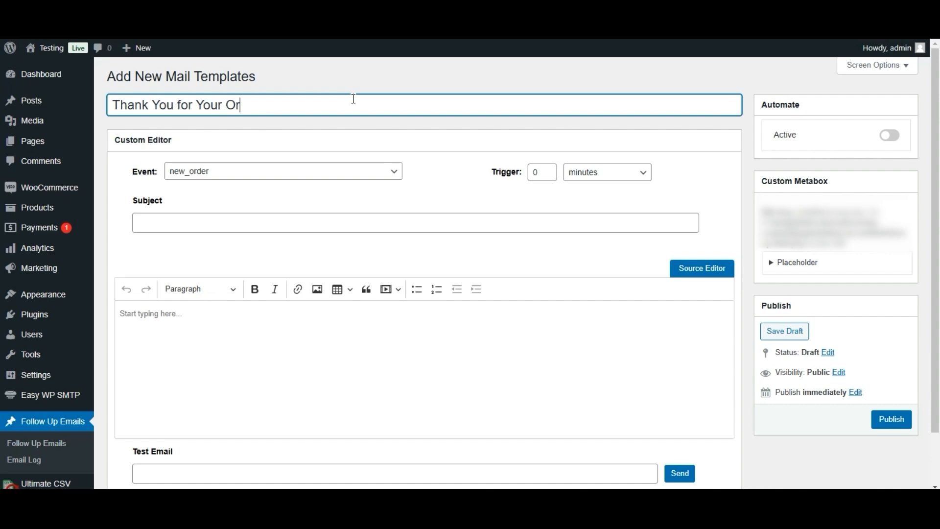
type("der!")
- Set the triggering event to completed_order with a 5-minute delay
left_click(343, 170)
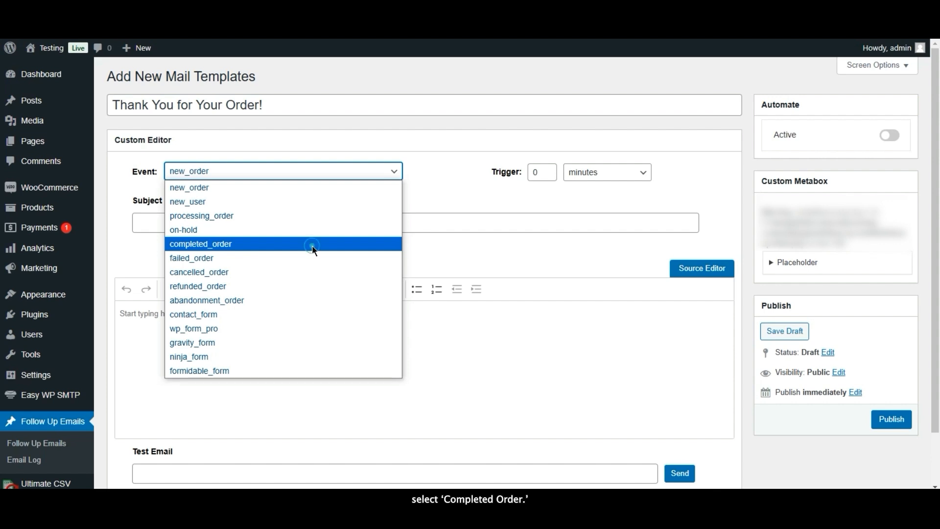
left_click(313, 245)
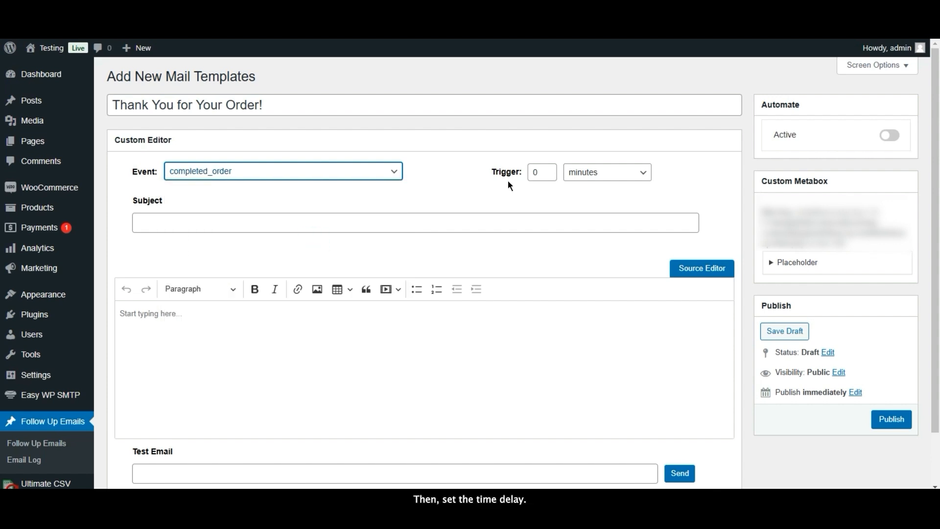
left_click(538, 171)
key("BackSpace")
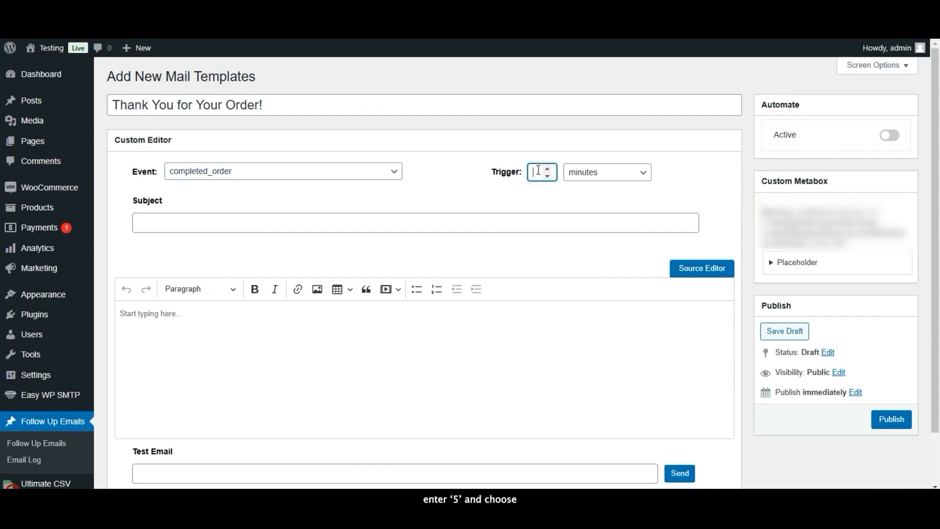
type("5")
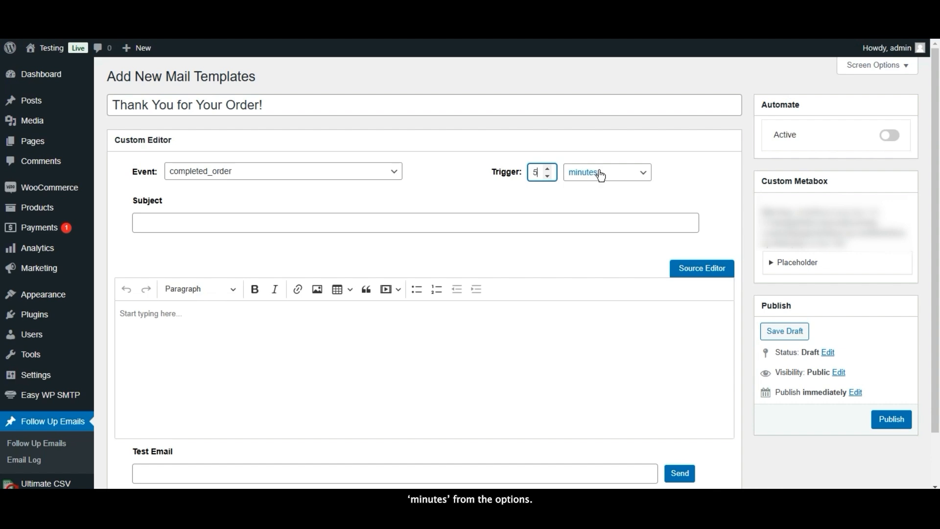
left_click(600, 175)
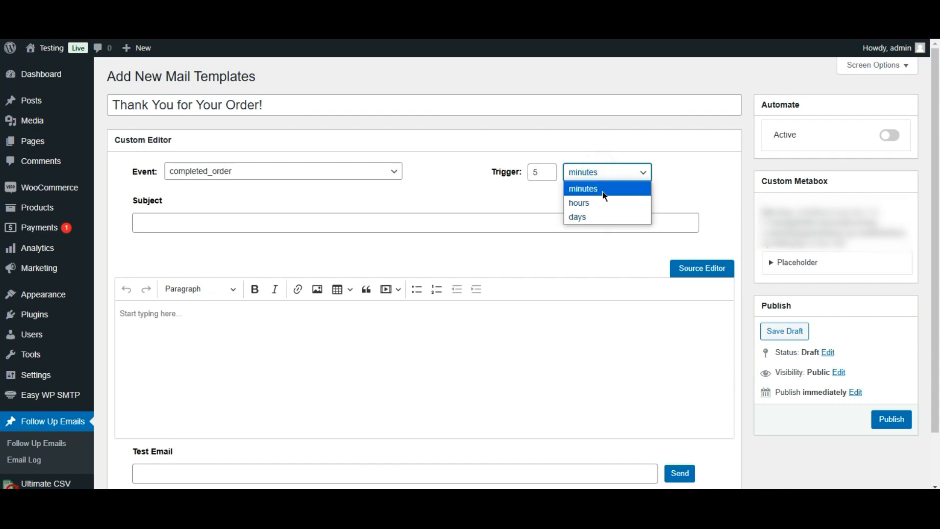
left_click(600, 189)
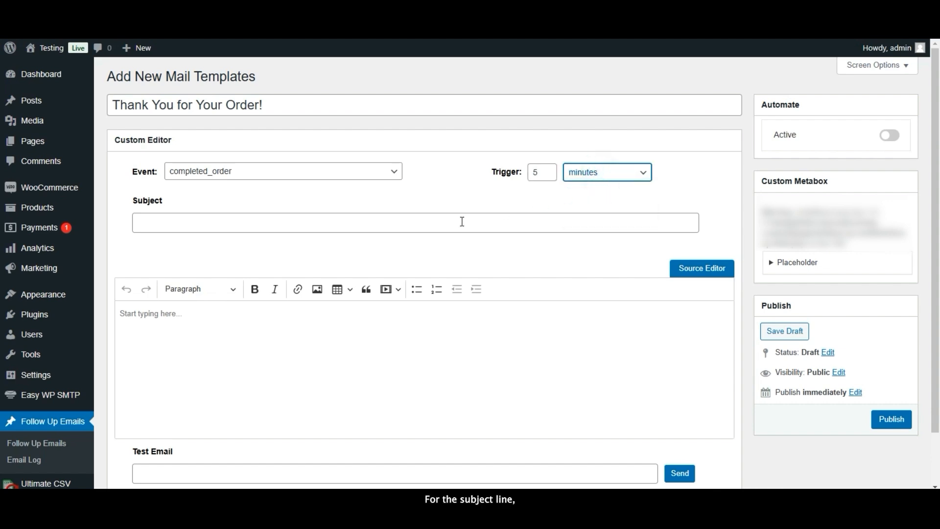
- Enter the subject 'Thank You for Your Order! Here's What to Expect Next.'
left_click(410, 225)
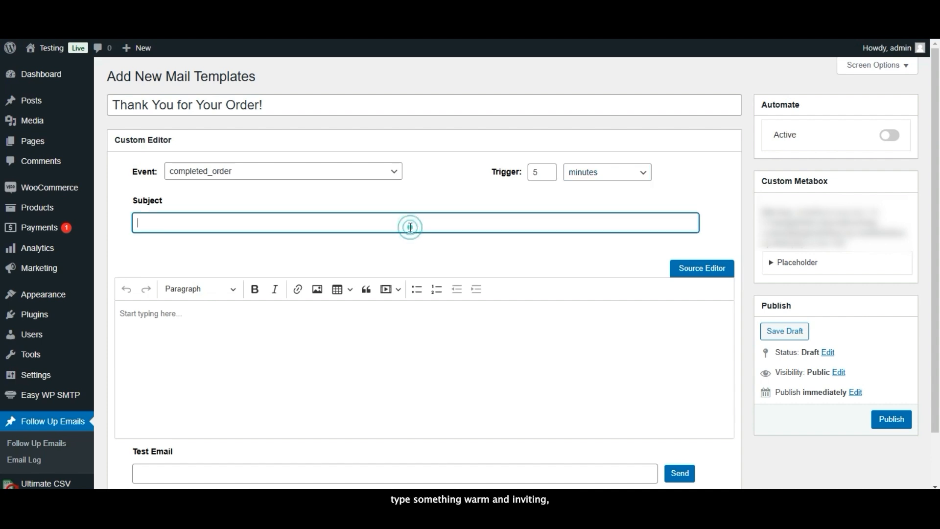
type("Thank y")
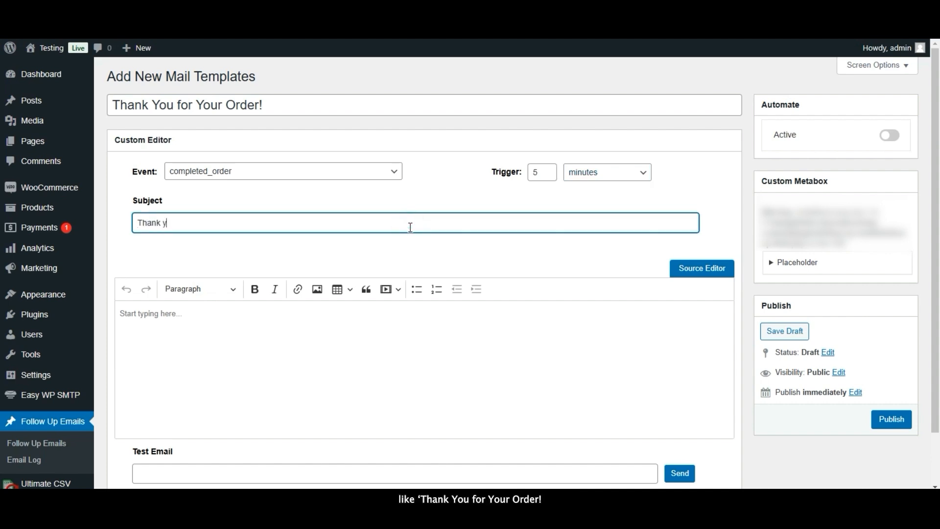
type("You for your")
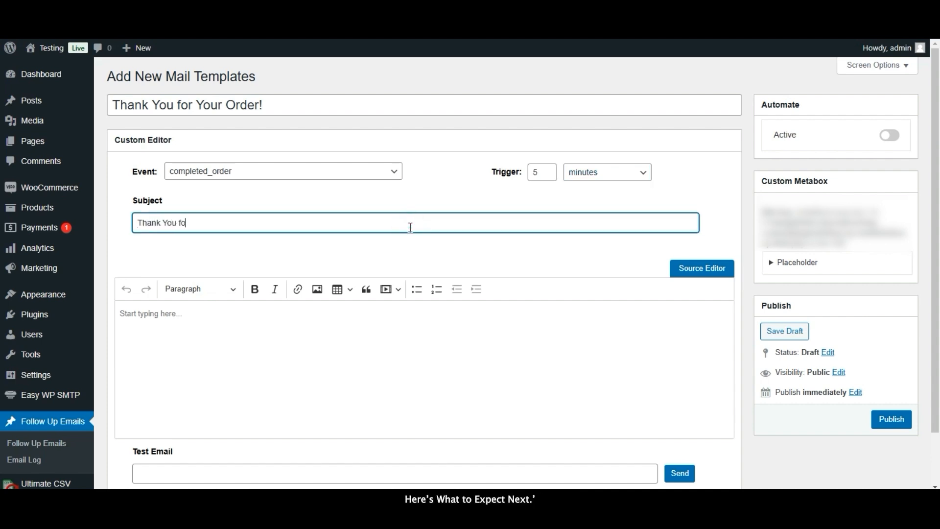
key("BackSpace")
key("BackSpace")
key("BackSpace")
key("BackSpace")
key("BackSpace")
type("Your O")
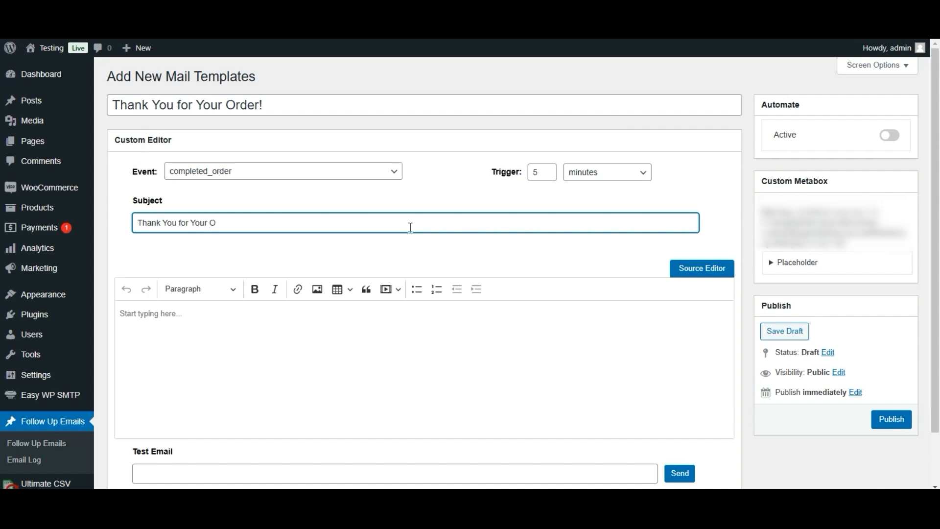
type("rder! Her")
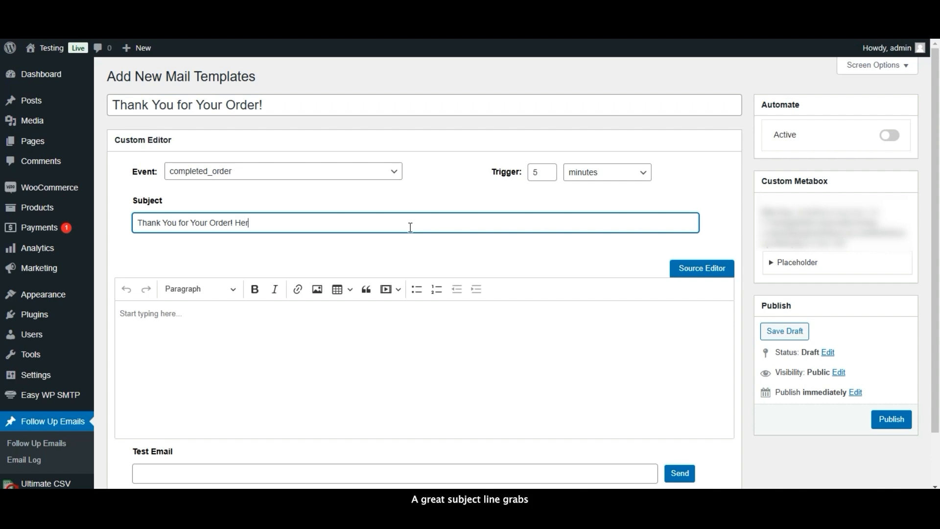
type("e's W")
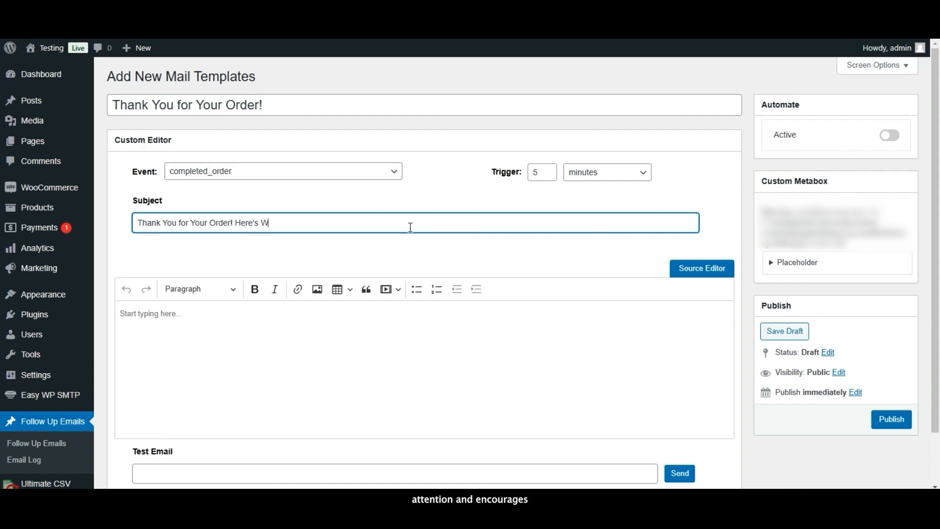
type("hat to Expe")
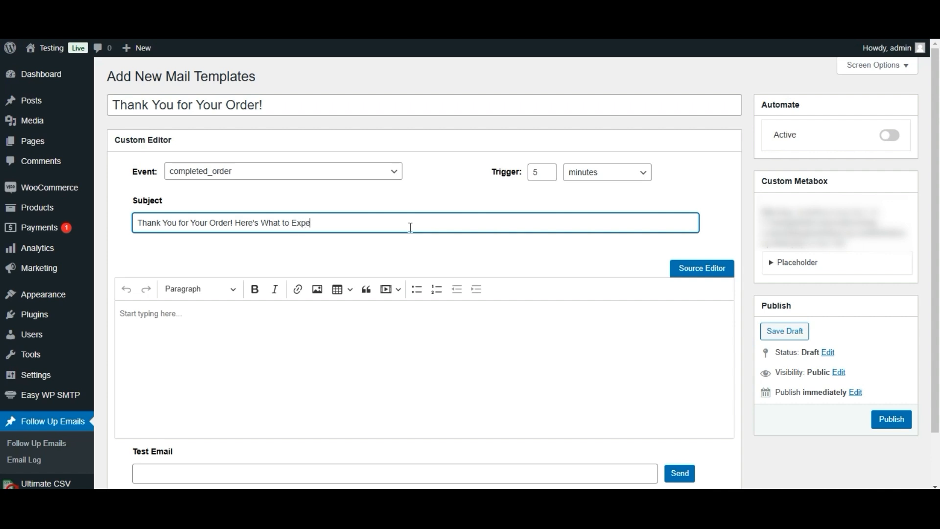
type("ct Next.")
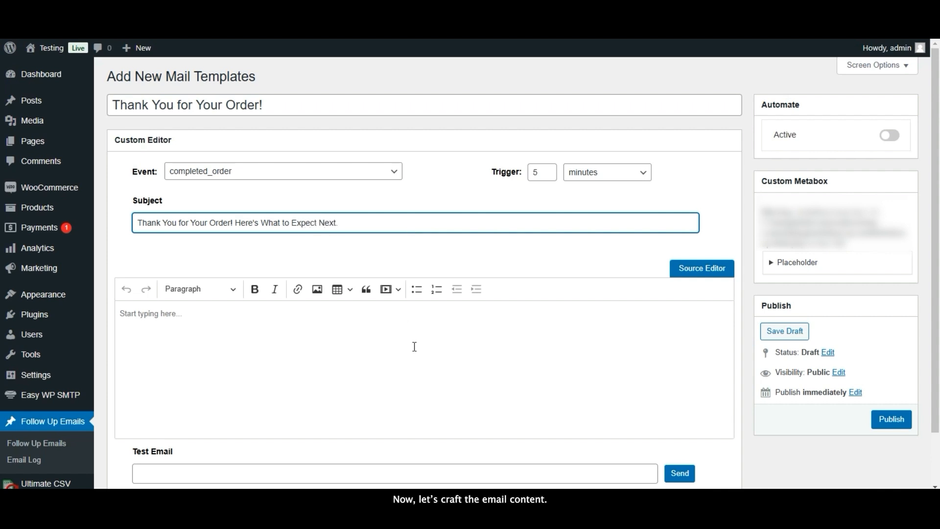
- Paste the prepared thank-you message into the body and sign it off with YourCompanyName
left_click(414, 347)
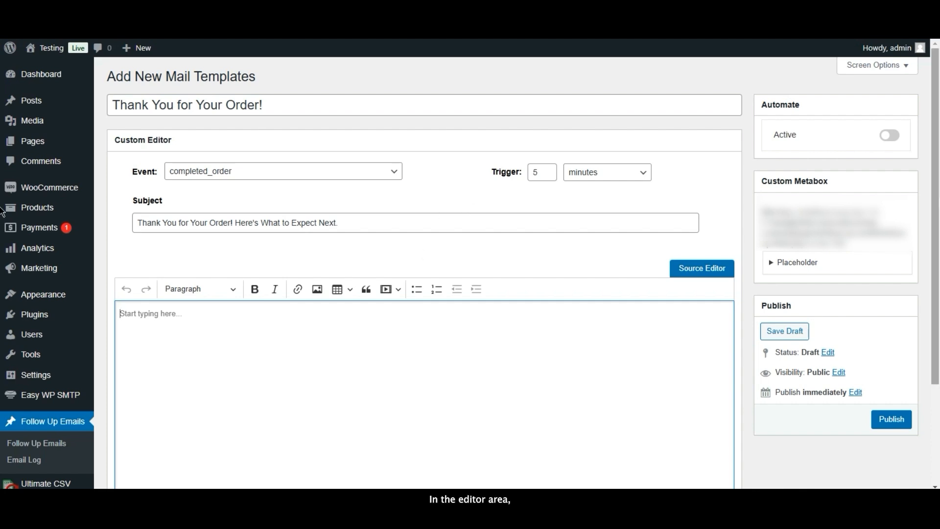
scroll(2, 272, "down", 3)
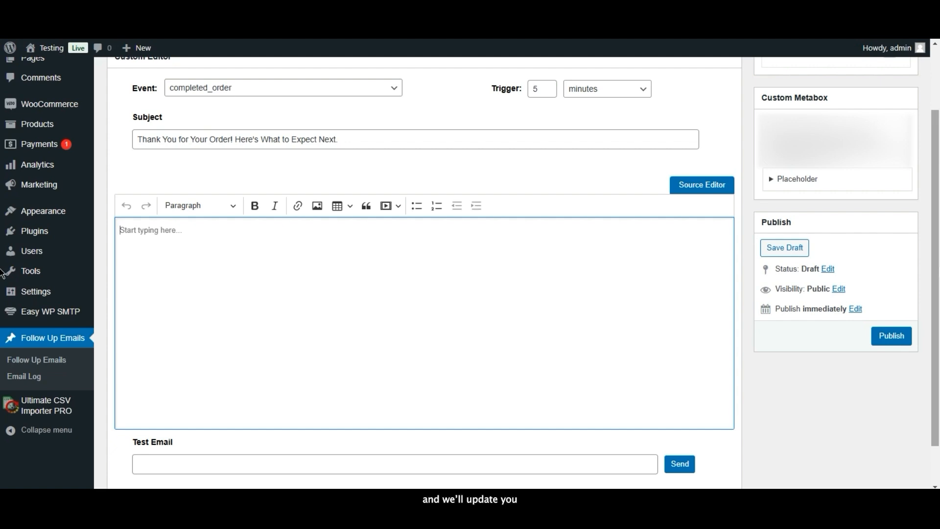
key("ctrl+v")
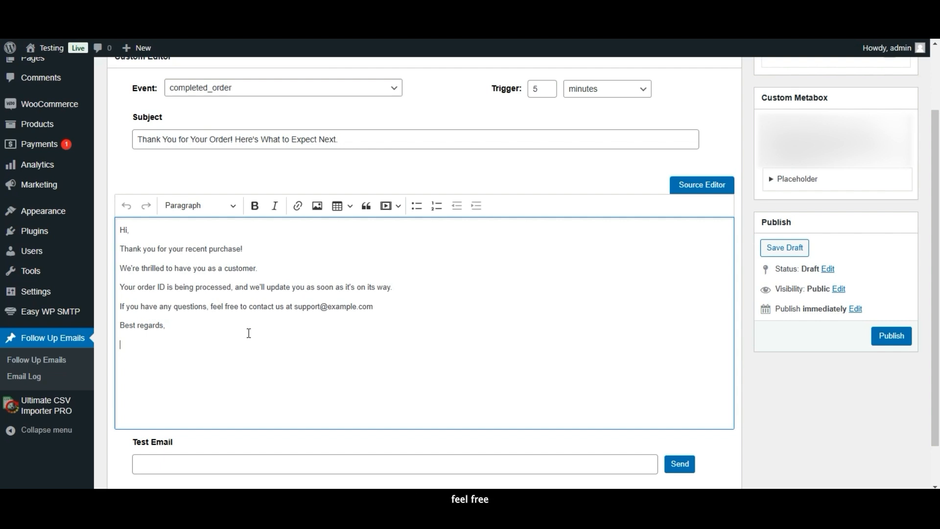
type("YourC")
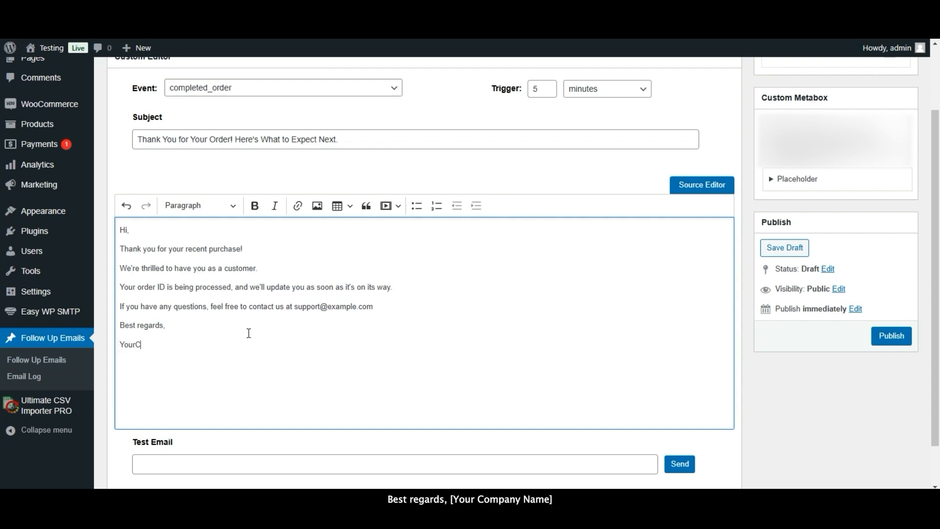
type("ompany")
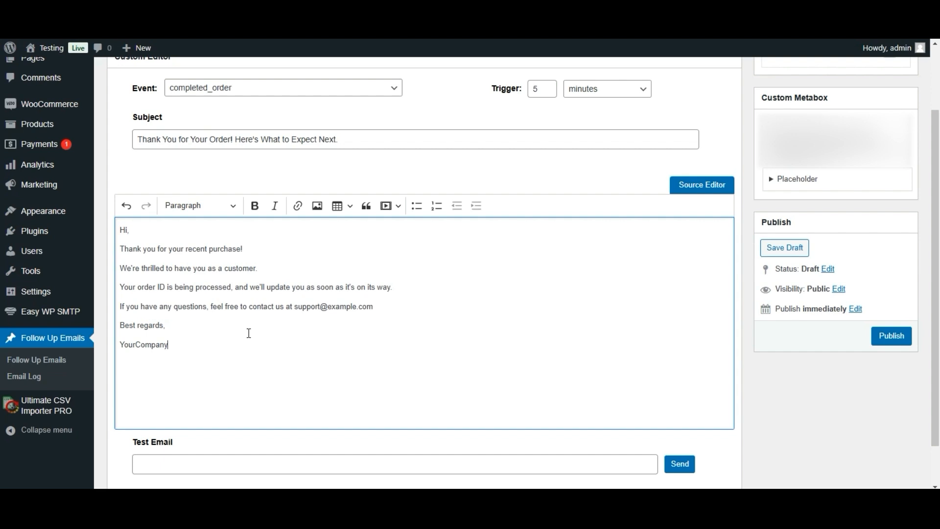
type("Name")
- Insert the {customer_name} placeholder after Hi in the greeting, followed by a comma
left_click(775, 180)
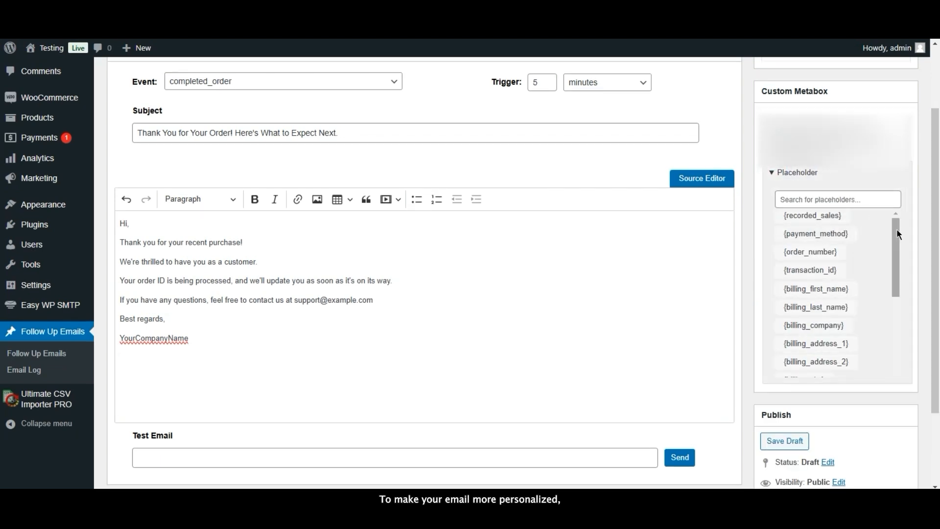
left_click(831, 199)
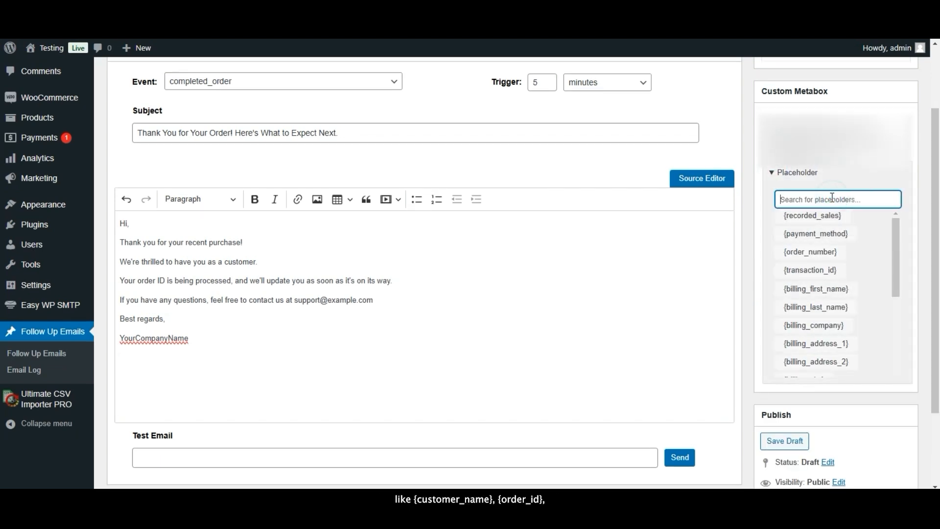
type("cus")
left_click_drag(822, 215, 265, 225)
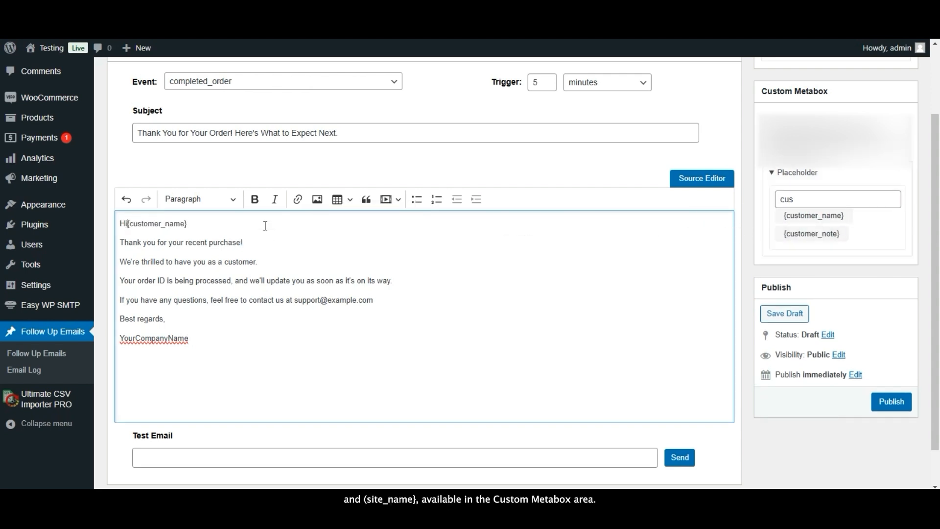
key("End")
type(",")
- Replace 'ID' in the order line so it reads 'Your order #{order_number}'
double_click(162, 279)
key("BackSpace")
key("BackSpace")
left_click(795, 198)
key("BackSpace")
key("BackSpace")
key("BackSpace")
type("or")
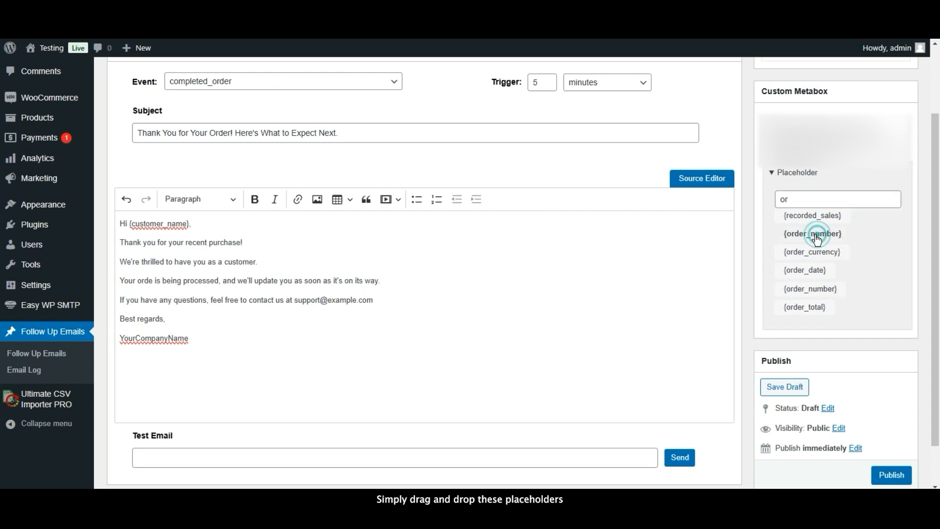
left_click_drag(812, 233, 155, 283)
left_click(154, 280)
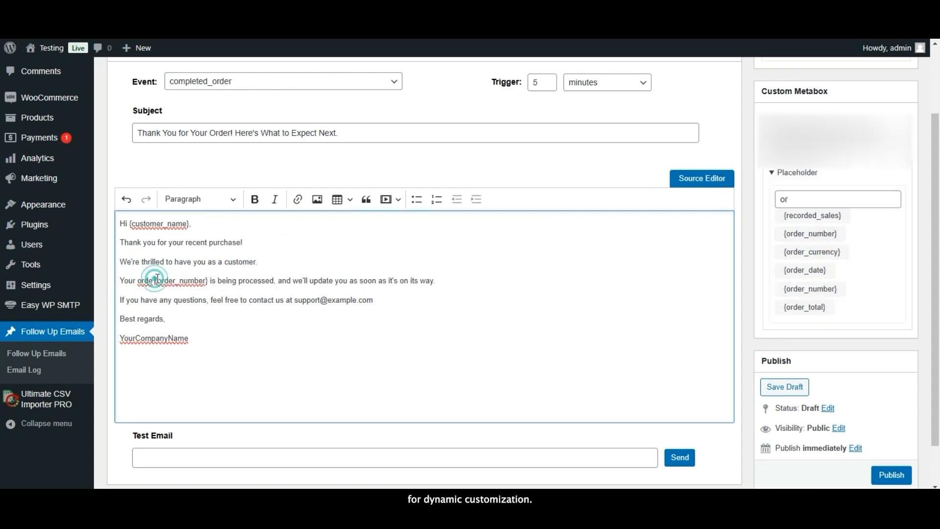
type("r")
key("Right")
type("#")
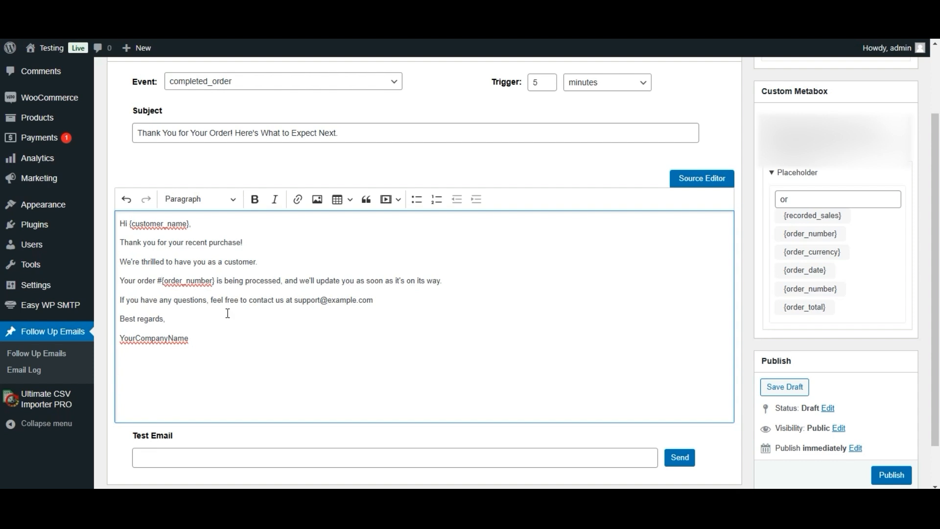
- Replace the YourCompanyName sign-off with the {site_name} placeholder
double_click(197, 337)
key("BackSpace")
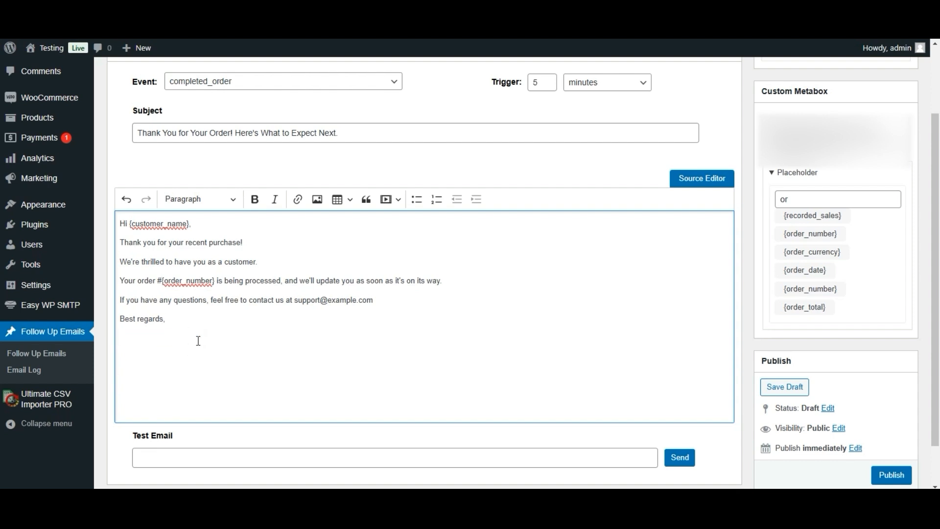
double_click(837, 199)
type("sit")
left_click_drag(803, 215, 296, 342)
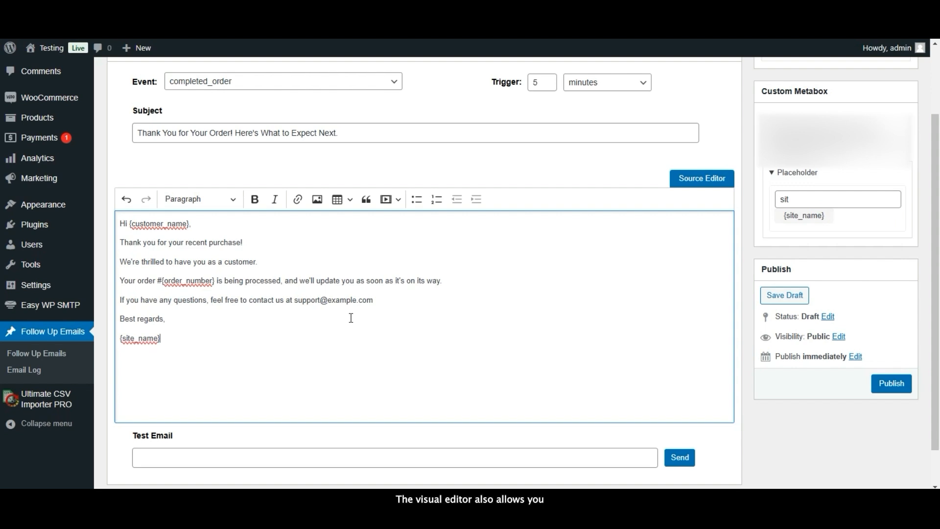
- Turn the thank-you line into a Heading 2
left_click(233, 223)
key("Return")
key("BackSpace")
key("Down")
key("Home")
key("shift+End")
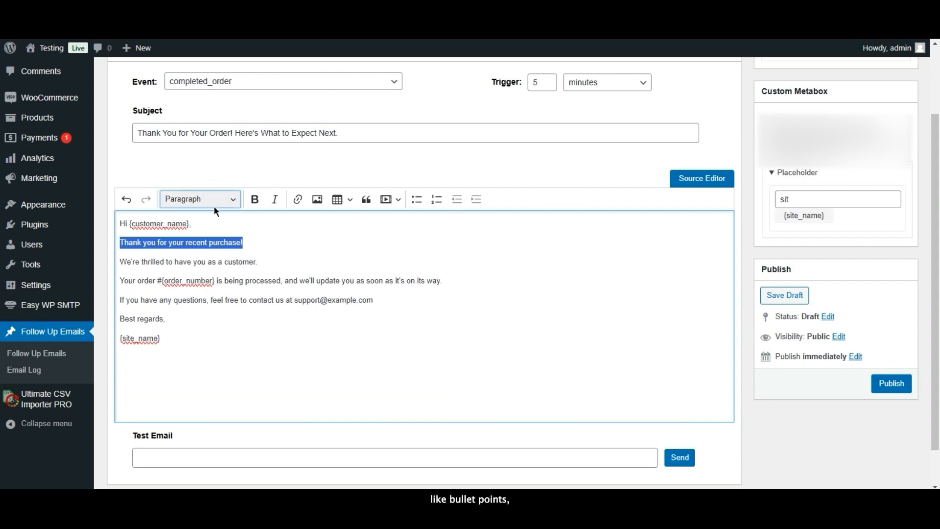
left_click(215, 204)
left_click(230, 268)
left_click(307, 251)
left_click(284, 272)
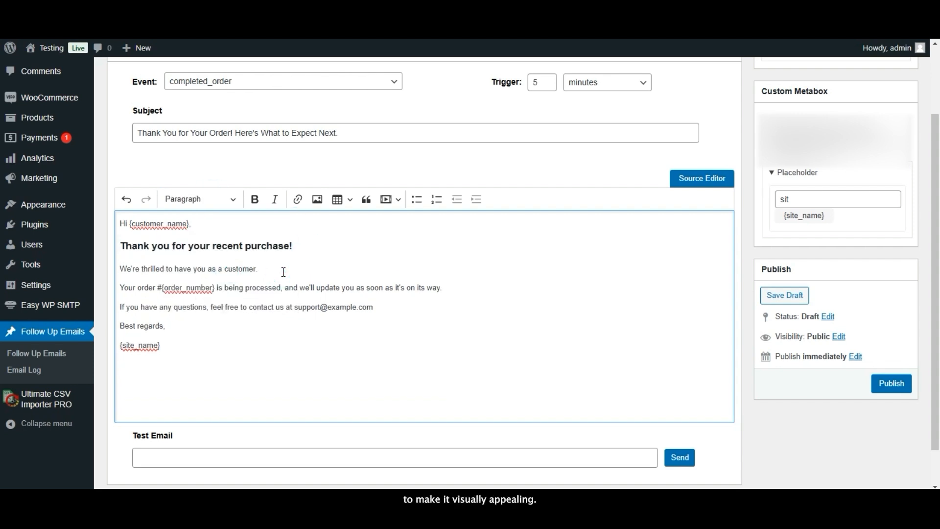
- Add a blank line after the support line and put an italic {site_name} below Best regards
left_click(385, 310)
key("Return")
key("BackSpace")
key("shift+Return")
key("shift+End")
left_click(273, 198)
left_click(224, 338)
left_click(223, 223)
key("Down")
key("Down")
key("End")
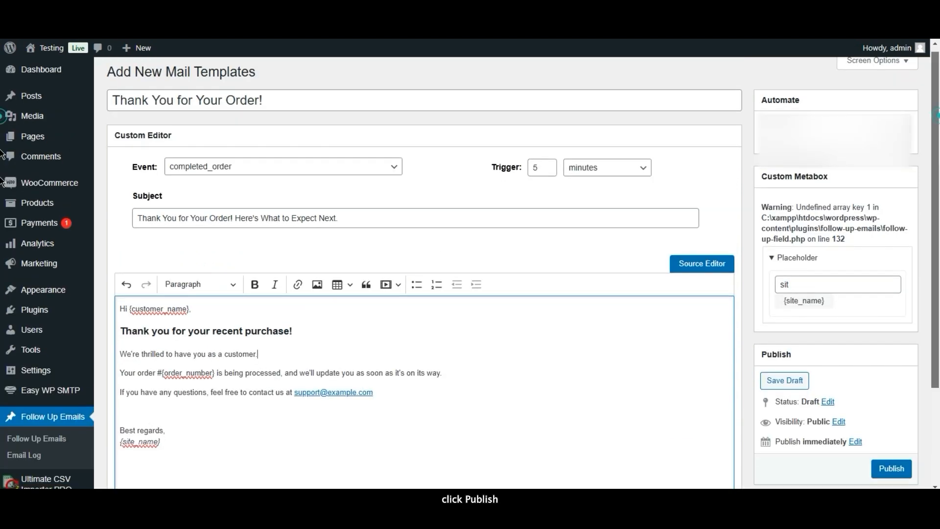
scroll(699, 240, "down", 3)
- Publish the 'Thank You for Your Order!' mail template
left_click(891, 343)
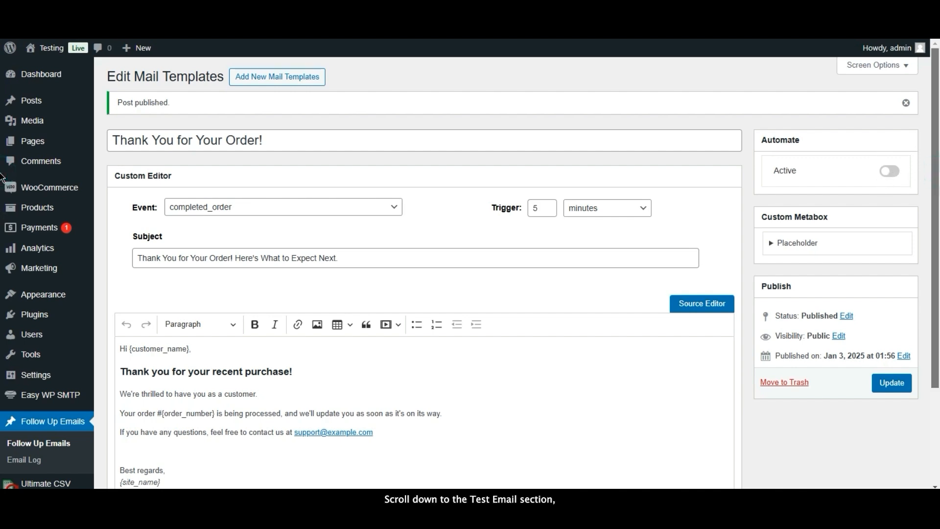
scroll(2, 177, "down", 3)
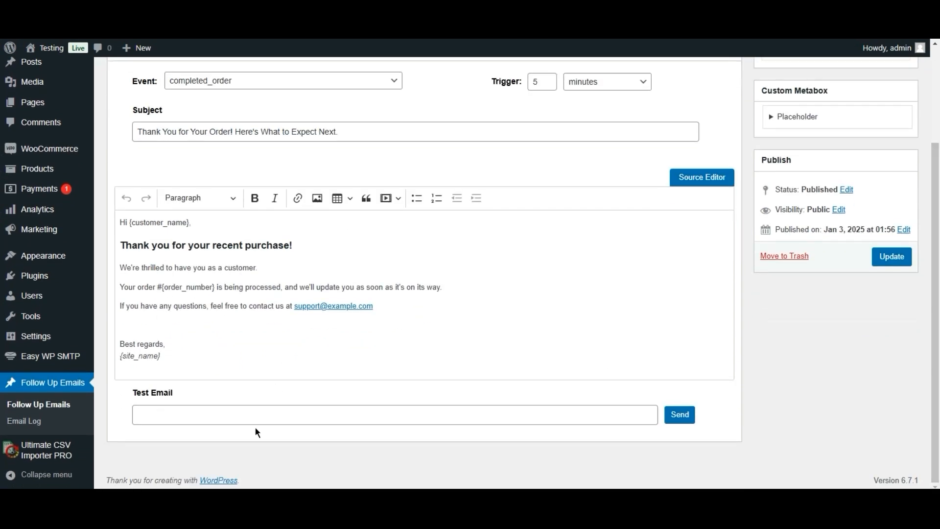
- Enter the Gmail test address in Test Email and send the thank-you template's test copy
left_click(253, 411)
type("*****")
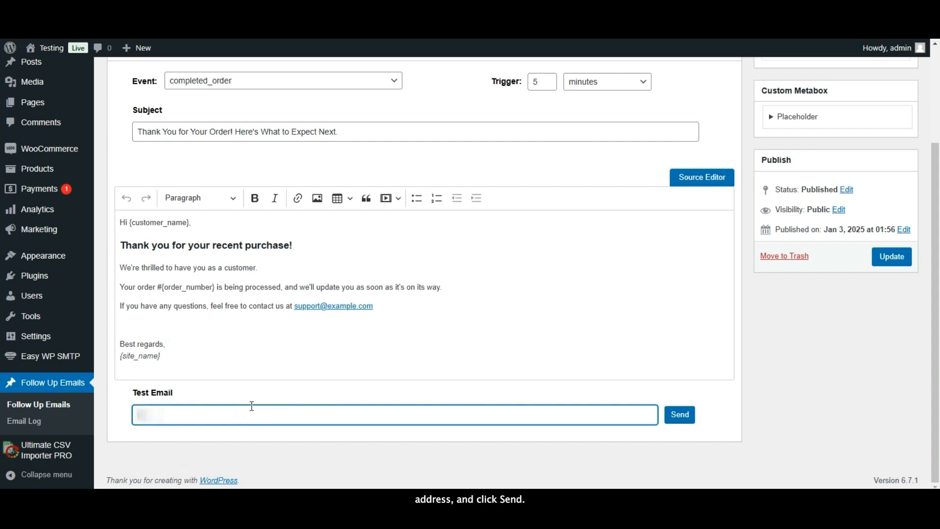
type("****")
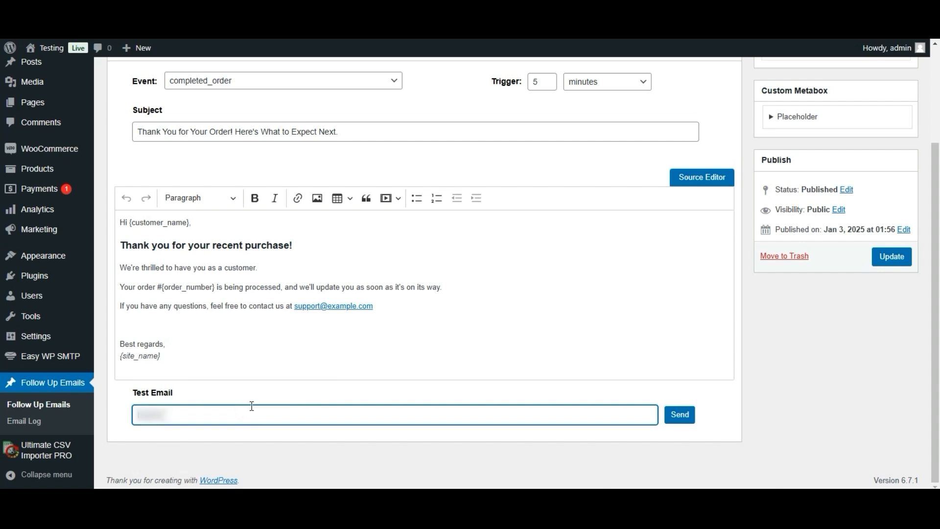
type("**")
type("@")
type("gmai")
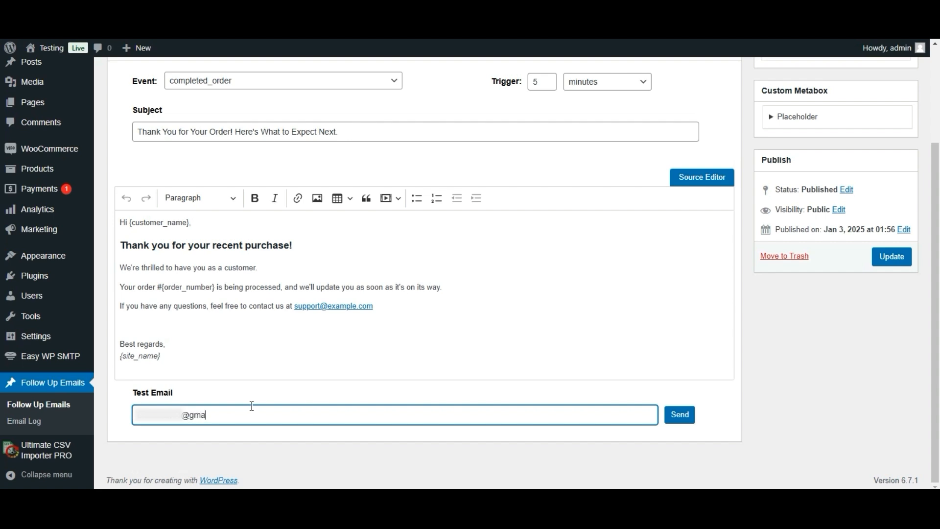
type("l.com")
left_click(686, 419)
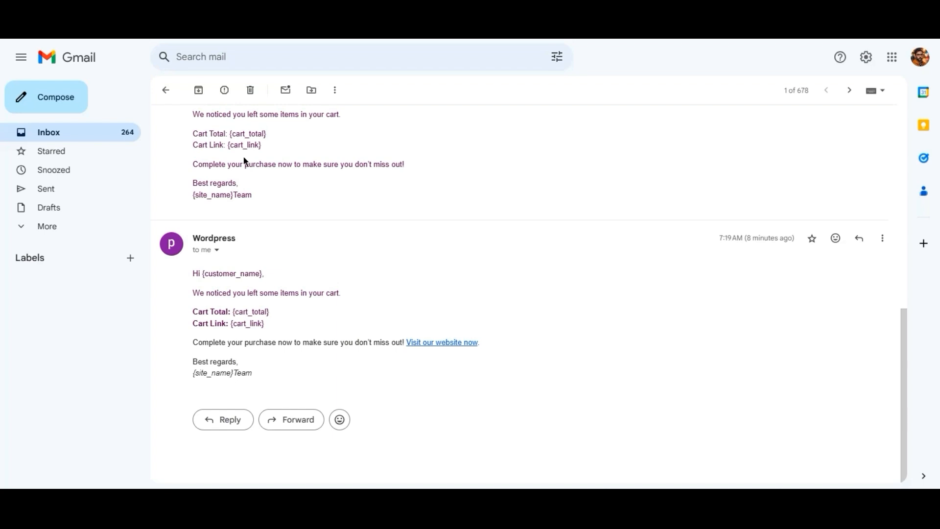
- Return to the Gmail inbox and open the 'Thank You for Your Order!' test email
left_click(166, 90)
left_click(342, 211)
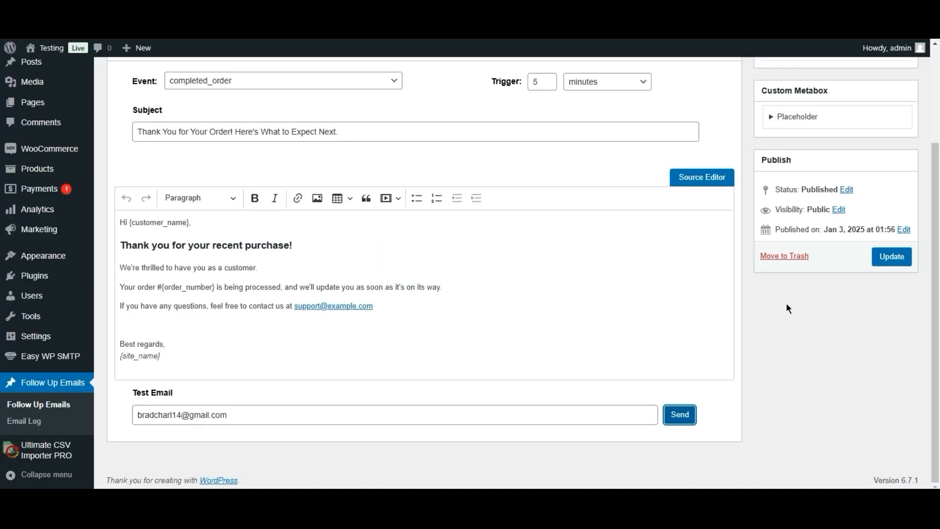
- Switch the thank-you template's Automate toggle to Active
scroll(2, 230, "up", 3)
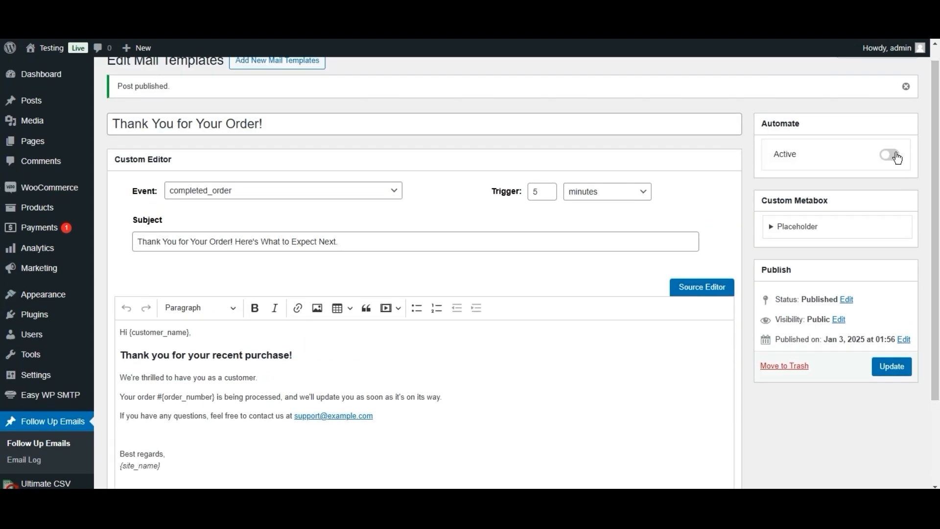
left_click(895, 155)
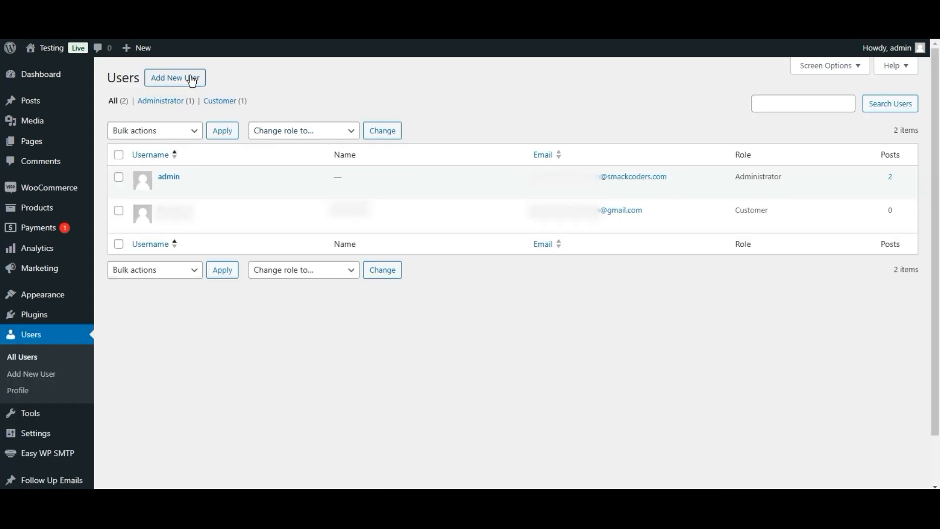
- Start a new user and fill in the username, e-mail address, first name and last name
left_click(191, 79)
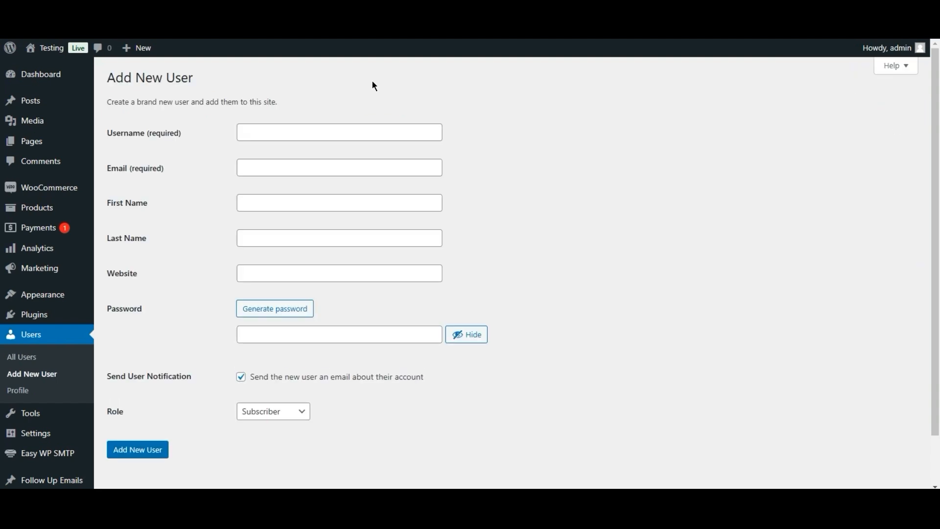
left_click(326, 134)
type("test")
key("BackSpace")
key("BackSpace")
type("hn Smith")
key("Tab")
left_click(321, 128)
left_click(302, 166)
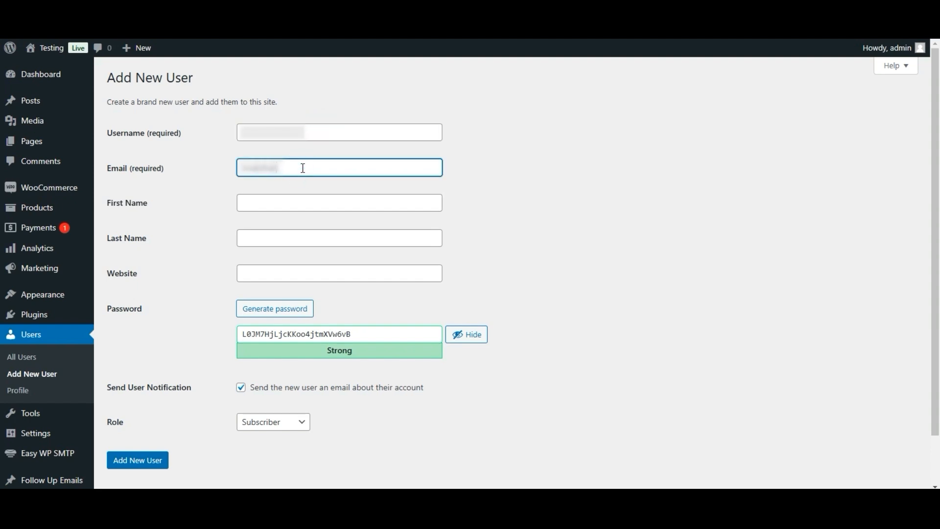
key("Tab")
key("Tab")
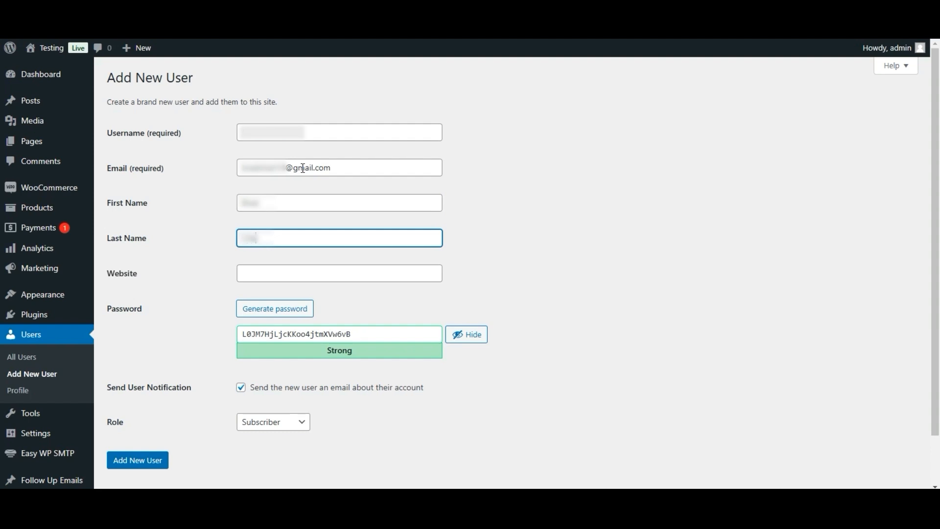
key("Tab")
- Give the new user the Customer role and create the account
left_click(294, 424)
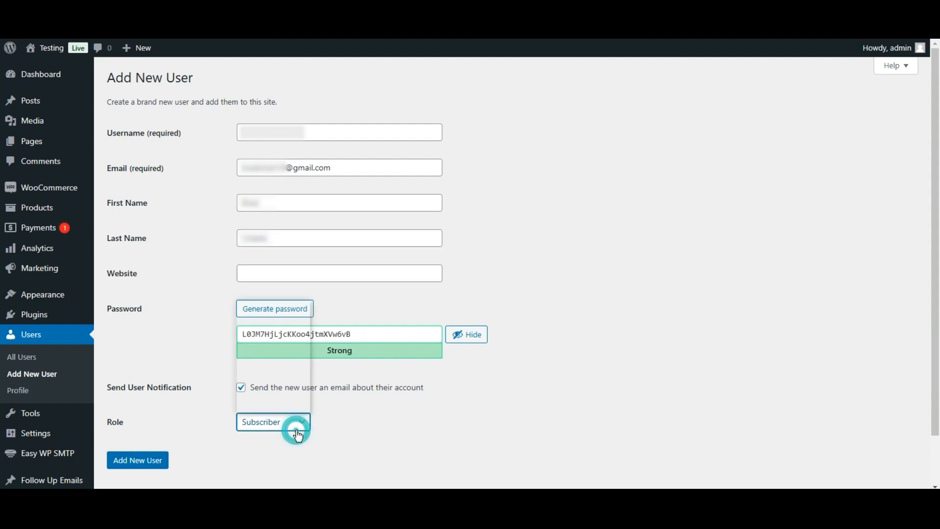
left_click(289, 325)
left_click(162, 463)
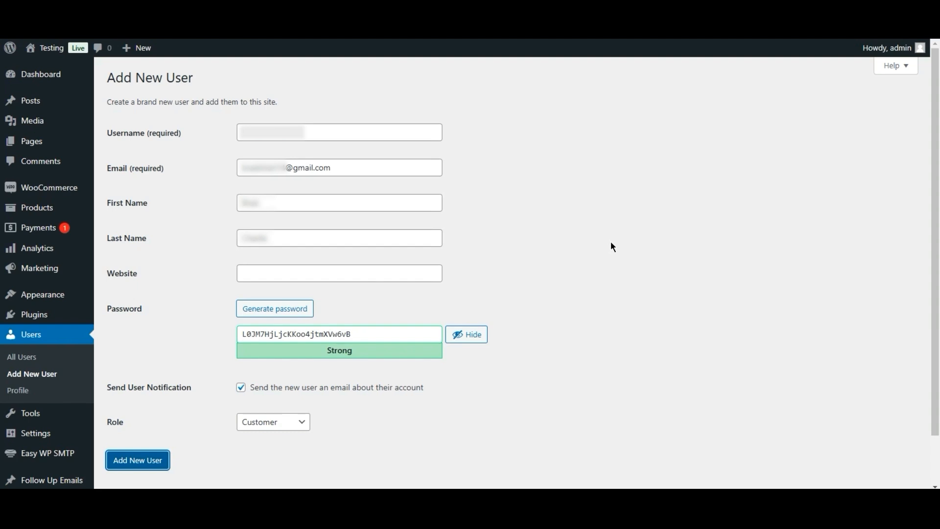
mouse_move(61, 200)
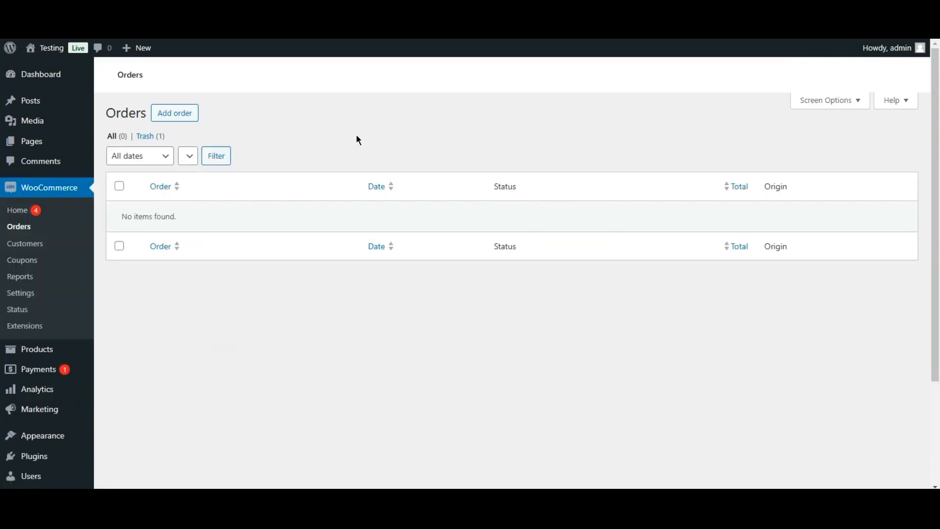
- Start a new WooCommerce order and set its status to Completed
left_click(190, 116)
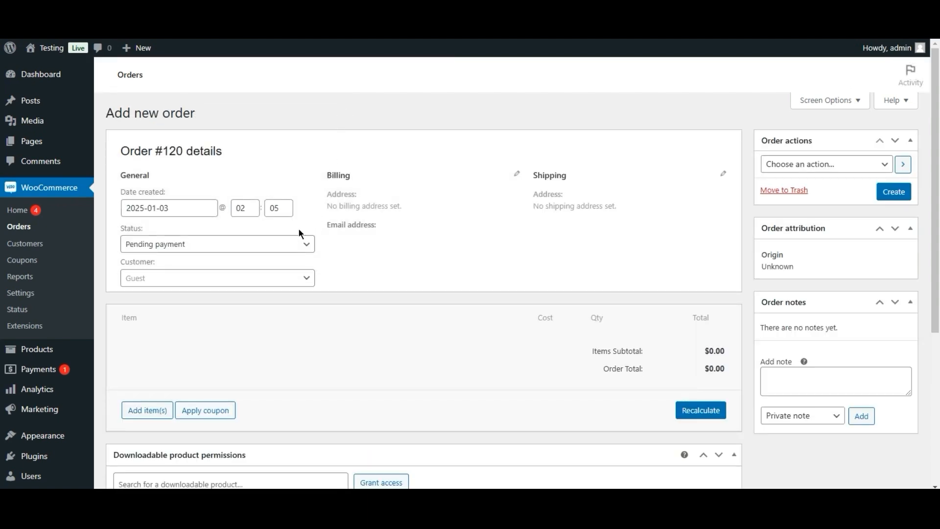
left_click(209, 207)
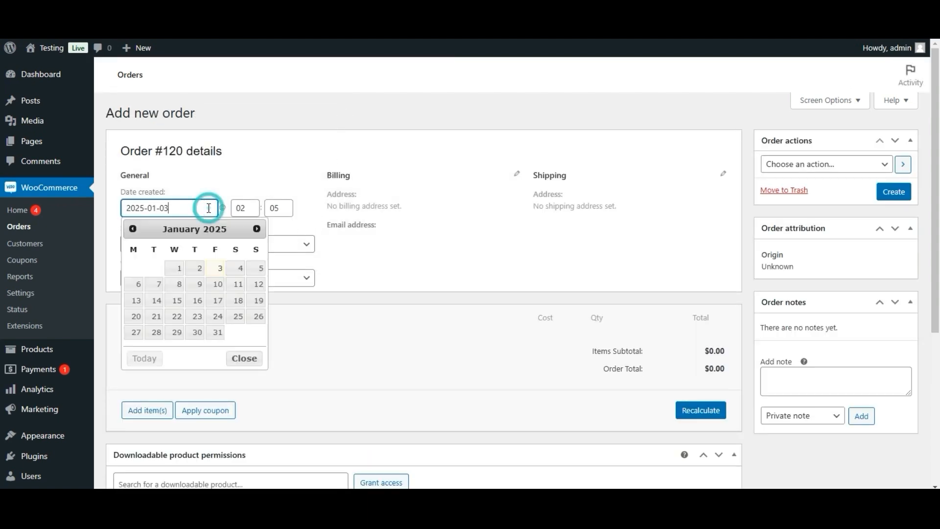
left_click(222, 178)
left_click(298, 244)
left_click(251, 327)
- Search for the newly created customer by name and assign them to the order
left_click(260, 278)
left_click(235, 296)
type("brad")
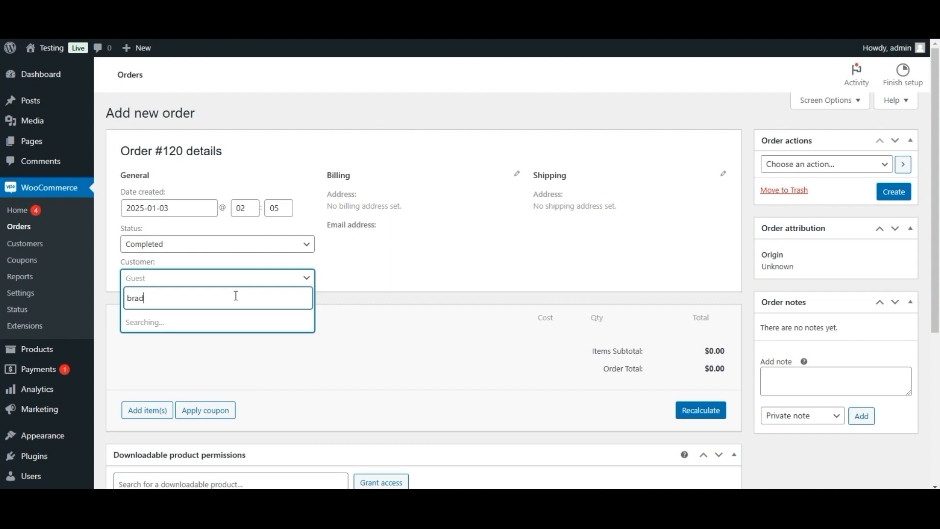
type("cha")
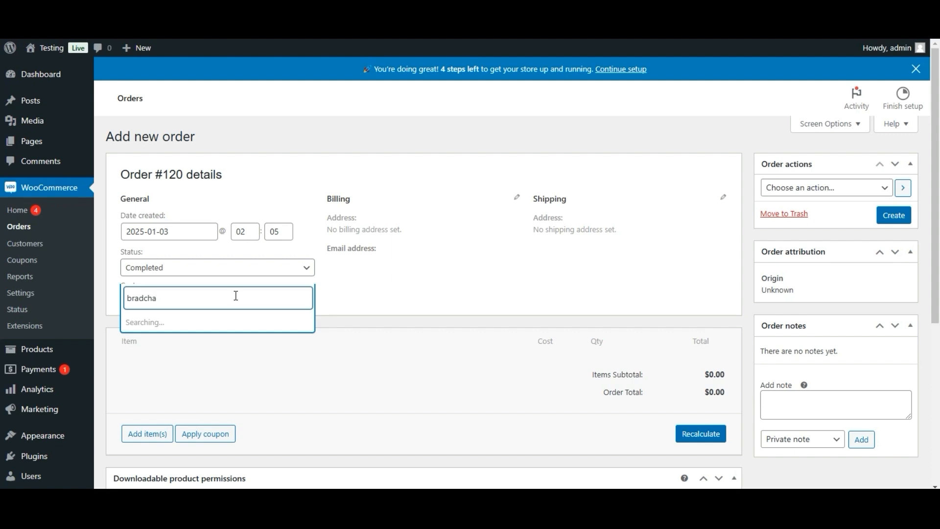
key("BackSpace")
key("BackSpace")
key("BackSpace")
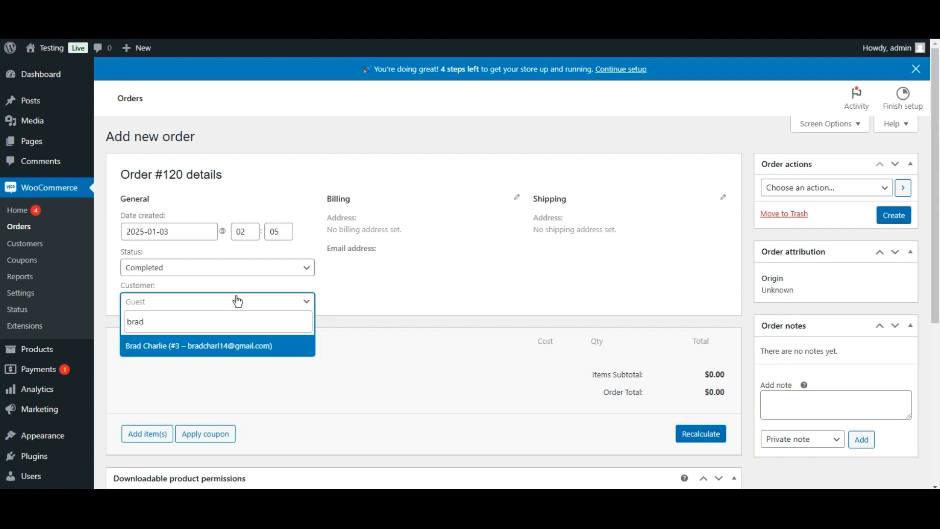
left_click(223, 349)
left_click(403, 241)
- Enter the customer's billing first name, last name and street address
key("Tab")
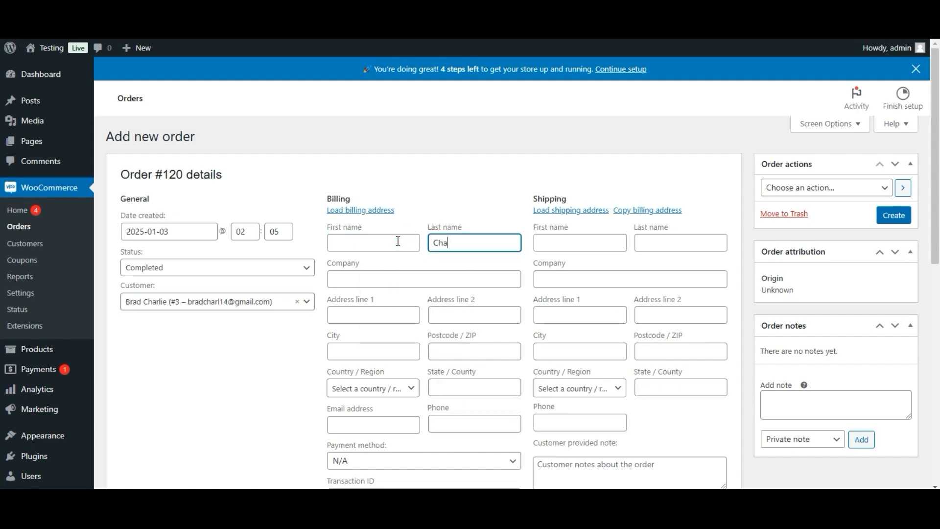
left_click(359, 235)
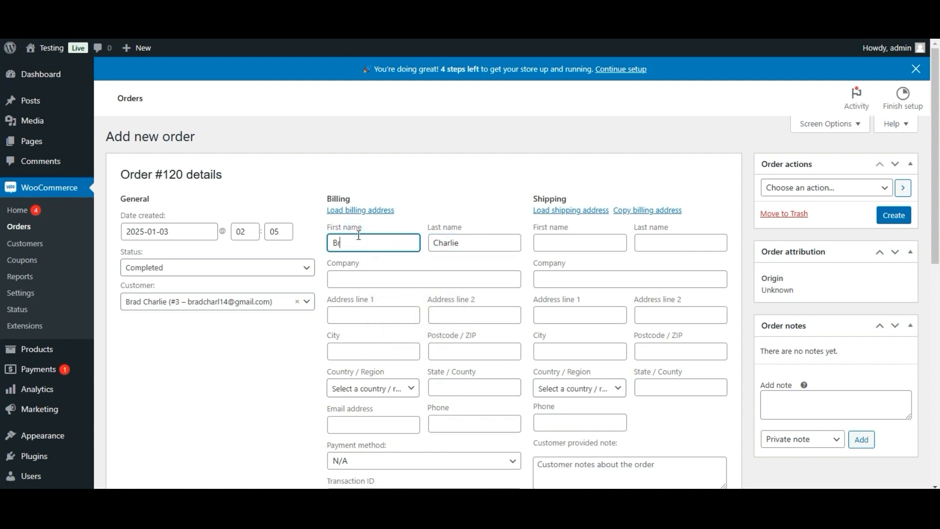
left_click(368, 275)
left_click(352, 313)
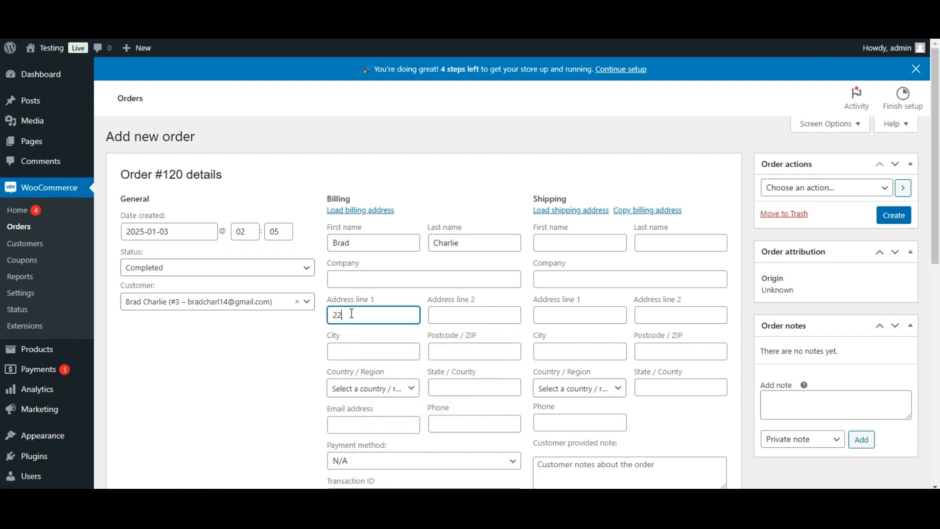
left_click(357, 344)
- Set the billing country to United States (US)
scroll(2, 195, "down", 2)
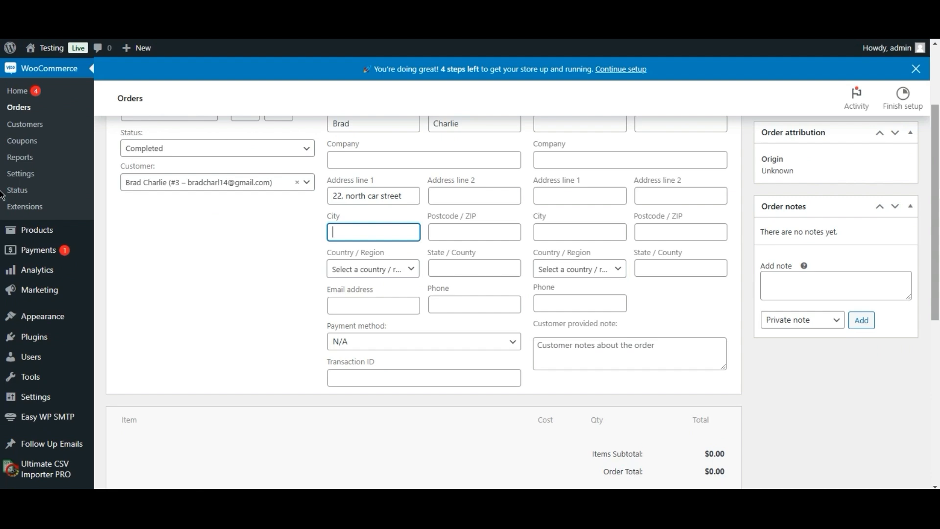
left_click(411, 268)
type("usa")
key("BackSpace")
key("BackSpace")
key("BackSpace")
type("ame")
key("BackSpace")
key("BackSpace")
key("BackSpace")
type("uni")
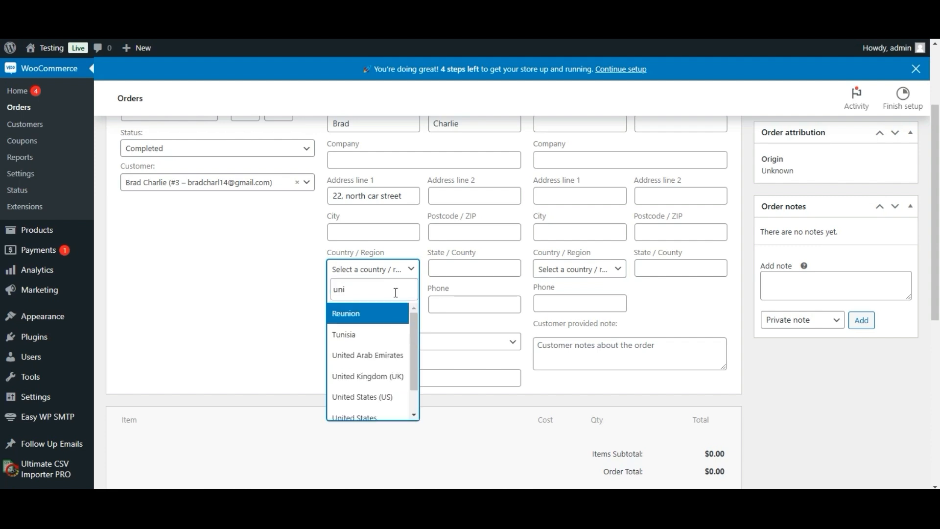
left_click(383, 396)
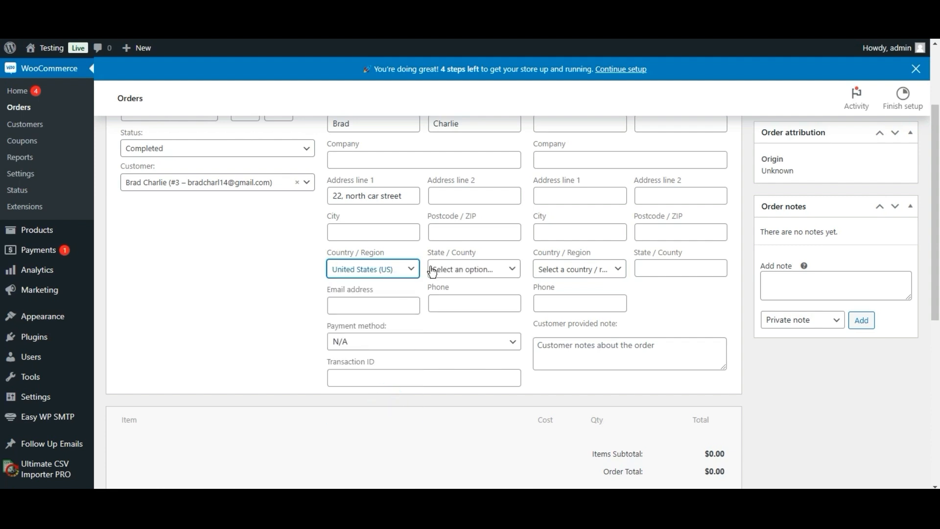
- Set the billing state to California and fill in the billing city
left_click(465, 270)
left_click(467, 285)
type("de")
left_click(465, 316)
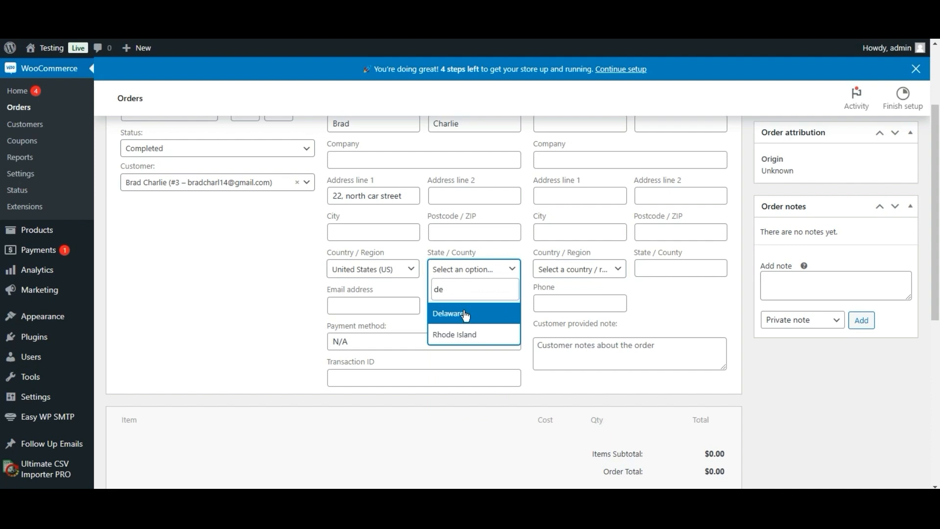
left_click(466, 290)
key("BackSpace")
key("BackSpace")
type("ca")
left_click(469, 310)
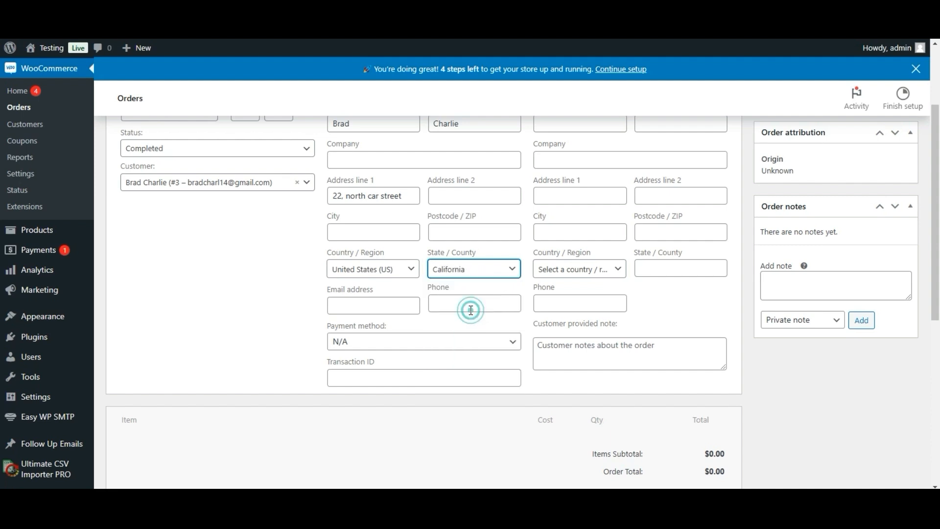
left_click(381, 234)
type("Los Angeles")
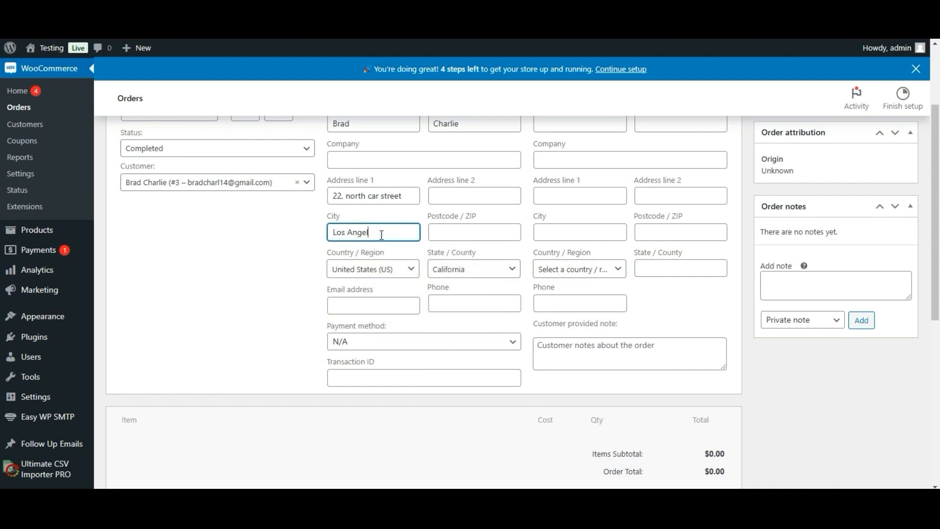
- Enter the billing e-mail, set payment method to Other, and add a transaction ID
left_click(387, 312)
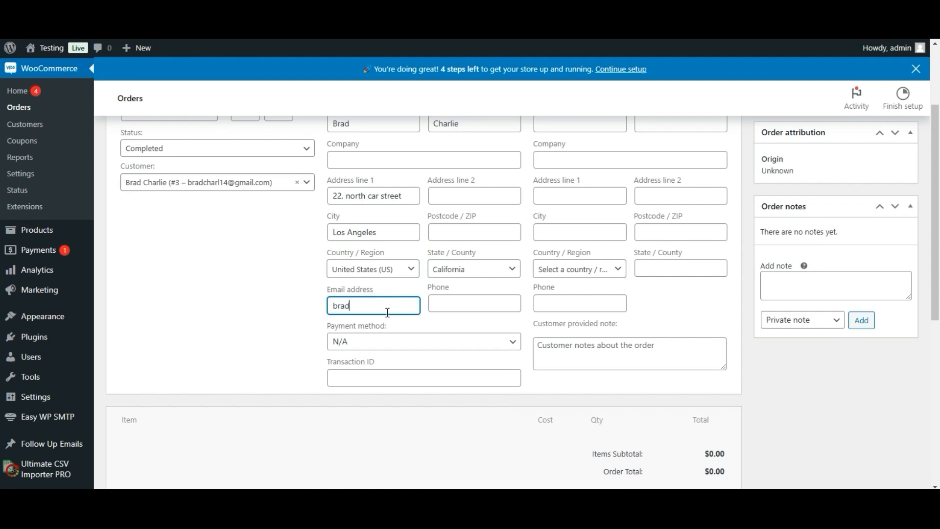
left_click(386, 341)
left_click(377, 376)
left_click(425, 368)
type("12345679")
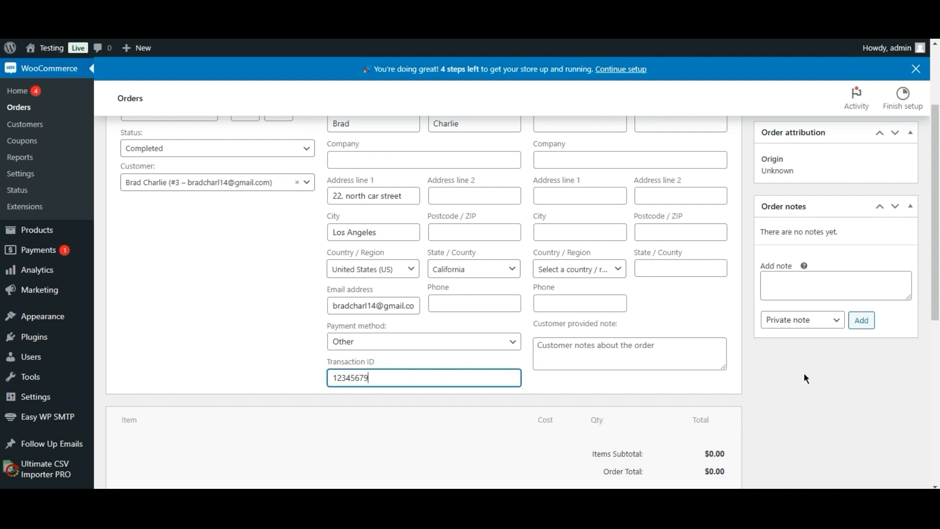
- Fill in the billing postcode and copy the billing address to shipping
scroll(803, 378, "down", 7)
scroll(2, 318, "up", 8)
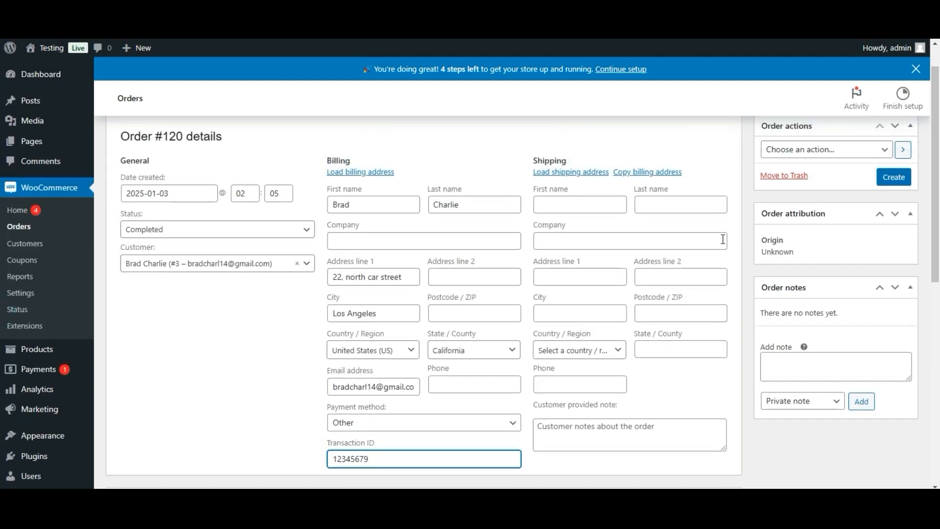
left_click(494, 308)
type("62")
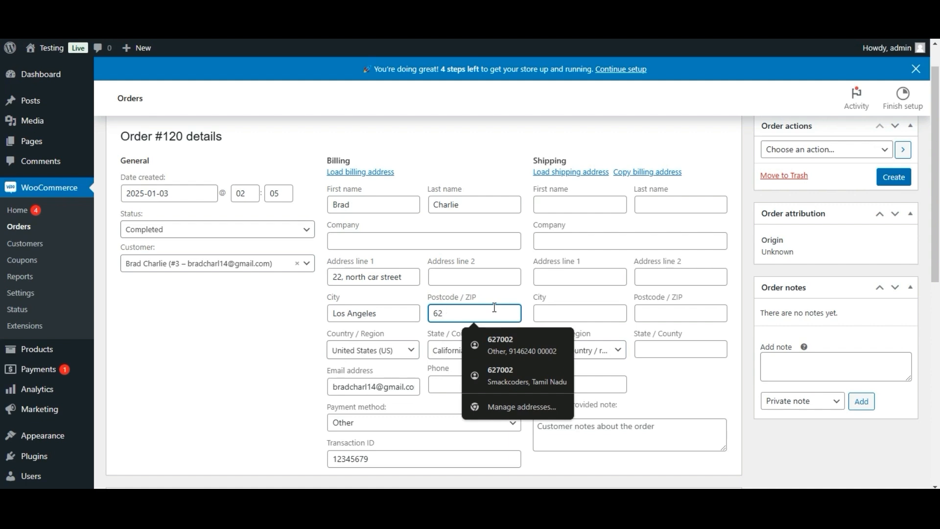
key("BackSpace")
type("0001")
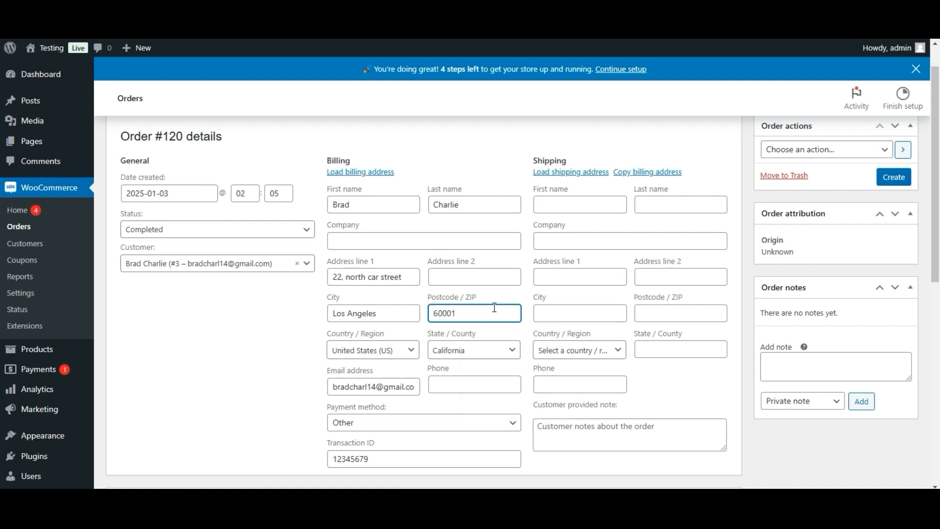
left_click(646, 171)
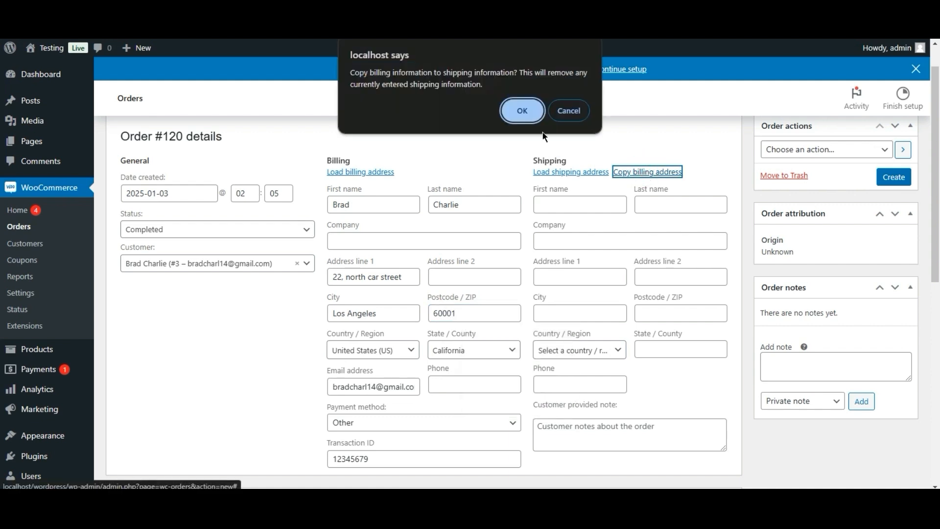
key("Return")
scroll(659, 328, "down", 5)
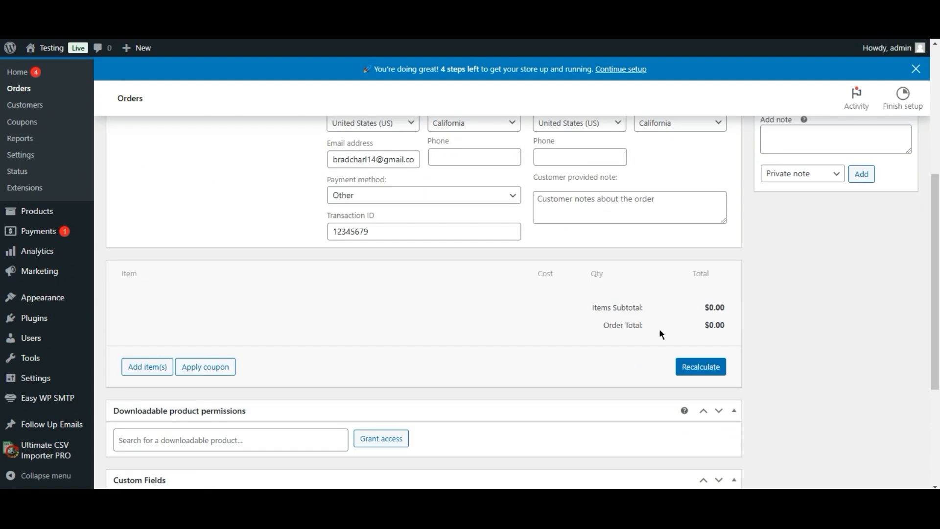
- Pick Insulated Steel Travel Bottle and Milton Elfin Vaccum in the order's product picker
left_click(146, 367)
left_click(527, 367)
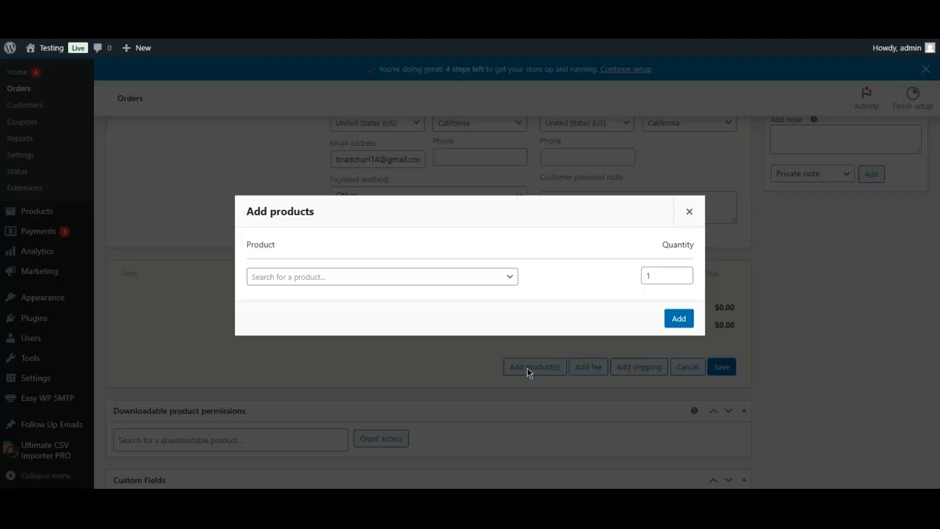
left_click(433, 281)
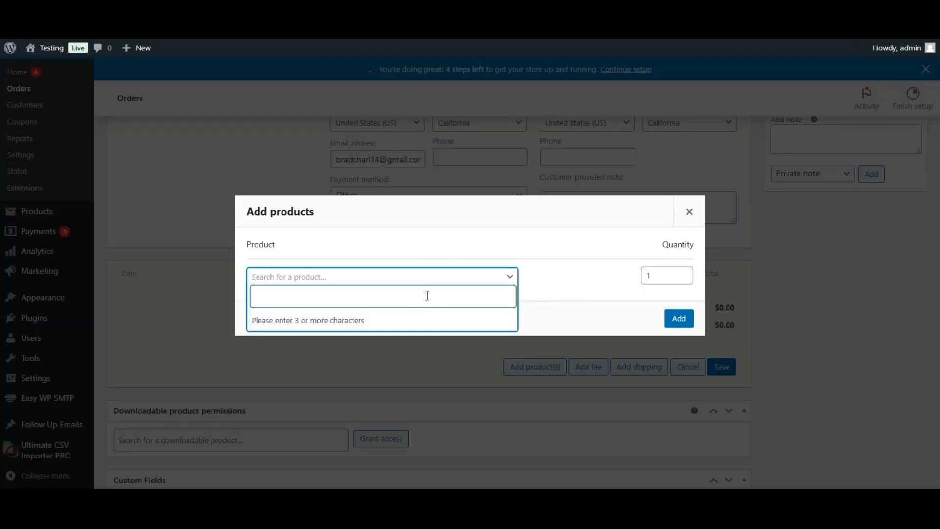
type("bott")
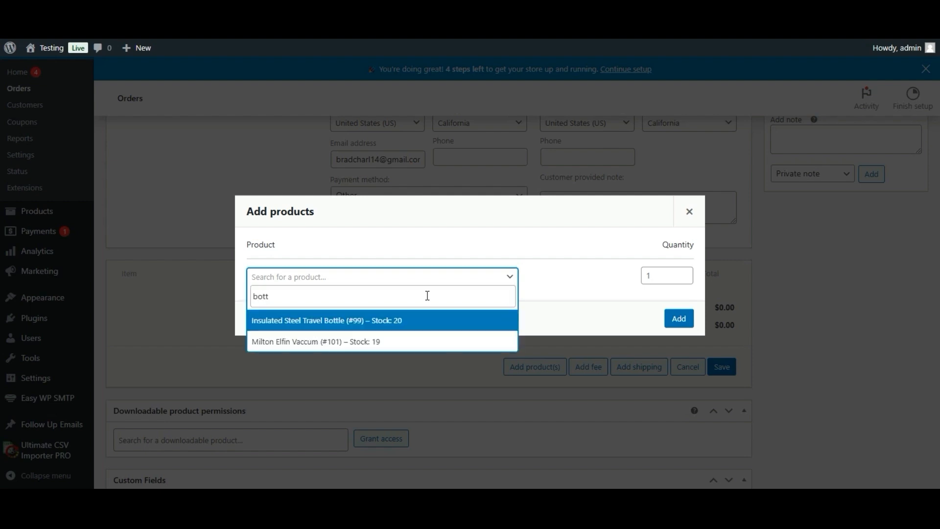
left_click(413, 320)
left_click(463, 293)
type("bott")
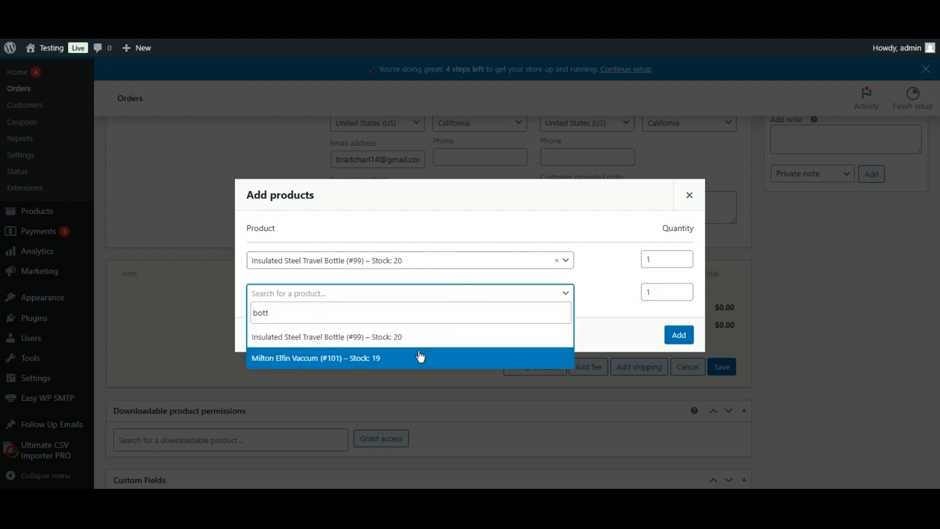
left_click(420, 352)
- Set quantities to 2 bottles and 3 vacuum flasks and add them to the order
left_click(685, 240)
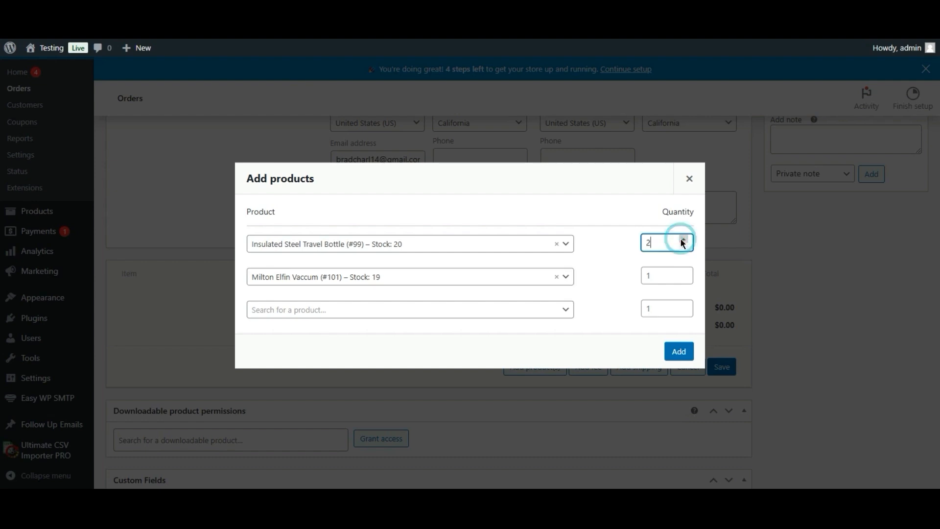
left_click(685, 272)
left_click(685, 272)
left_click(679, 351)
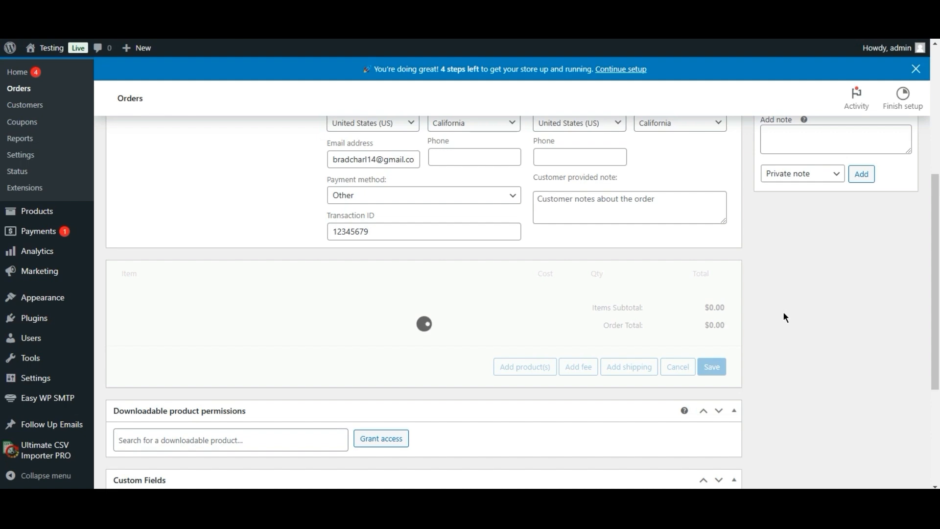
scroll(3, 289, "down", 1)
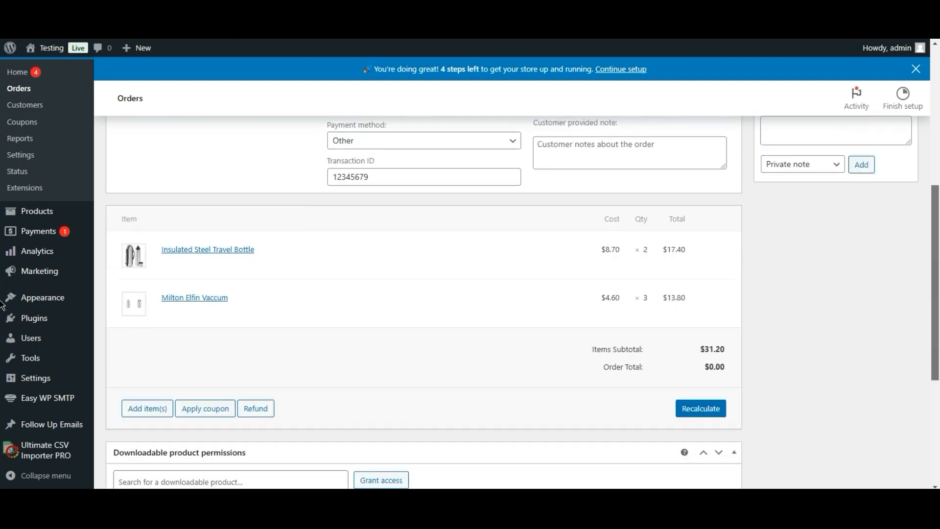
scroll(1, 304, "down", 5)
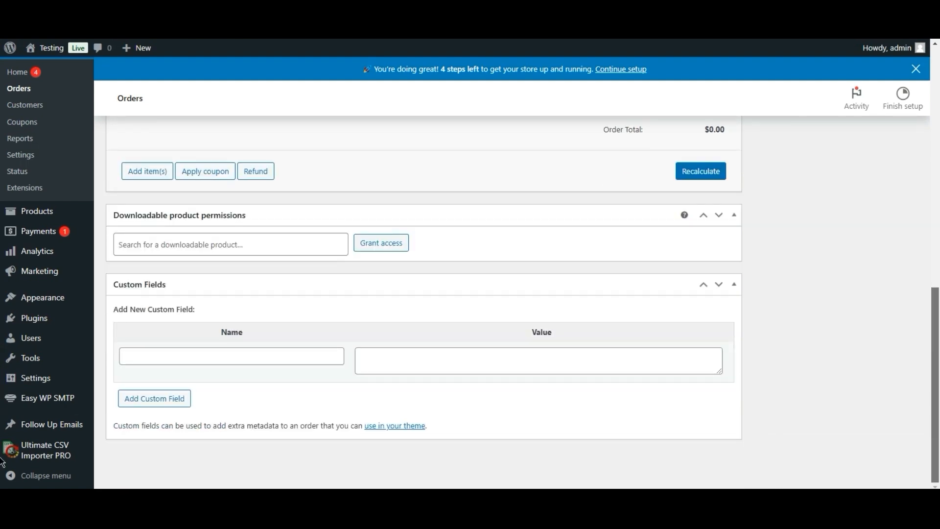
scroll(2, 461, "up", 10)
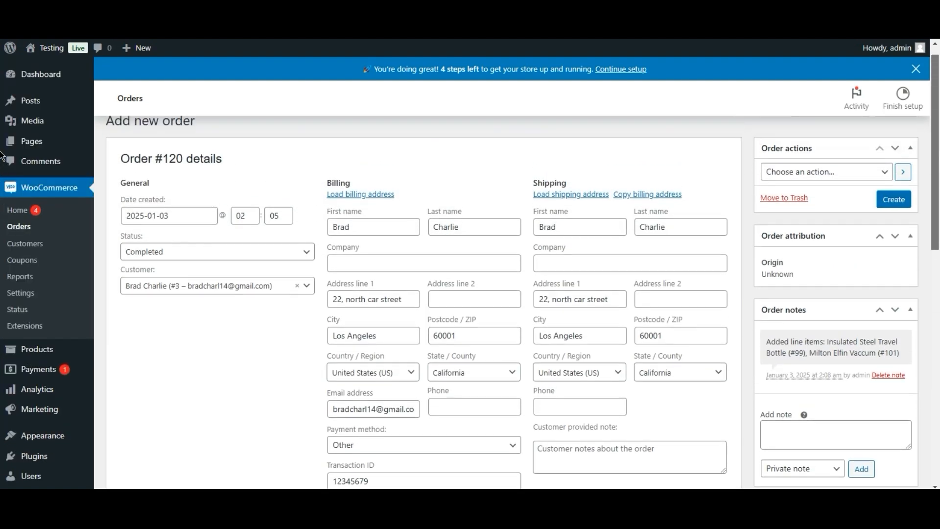
- Create the completed order so it is saved as paid
left_click(873, 189)
left_click(874, 191)
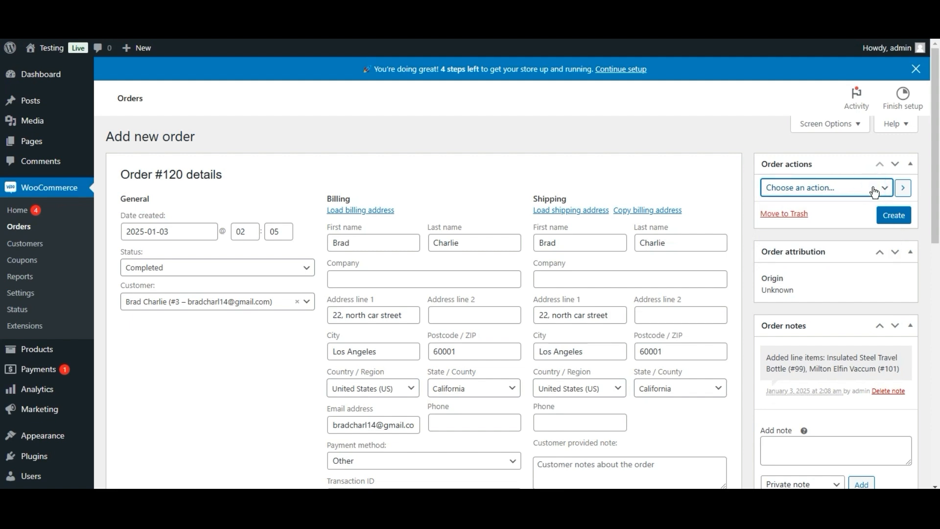
left_click(893, 218)
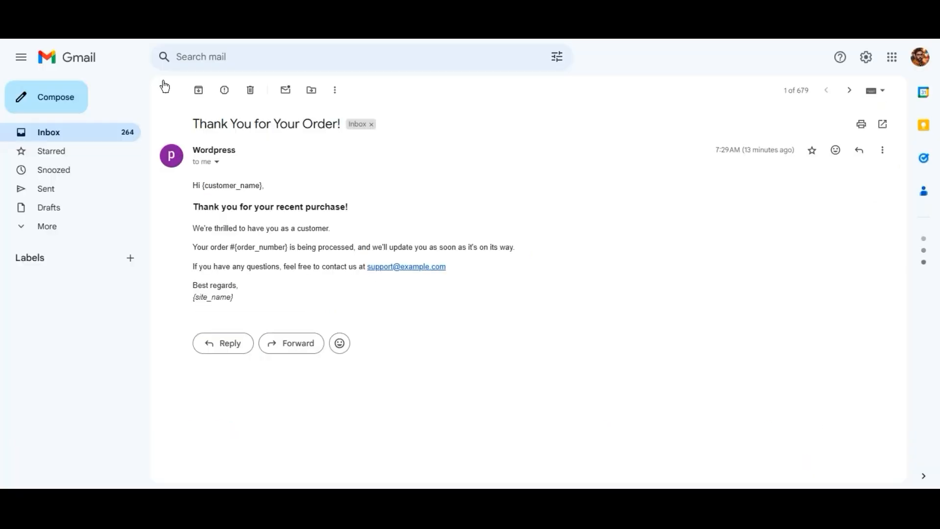
- Read the login details and order-complete emails, then return to the Gmail inbox
left_click(163, 88)
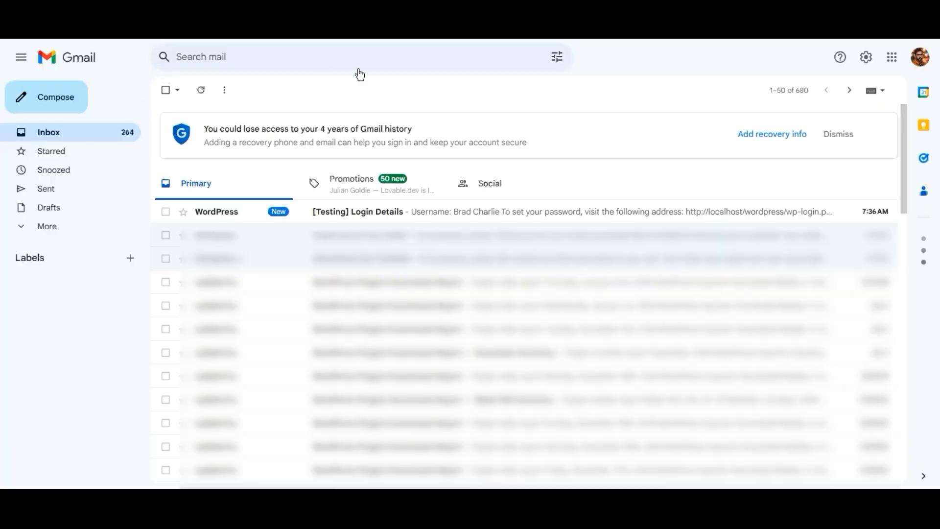
left_click(299, 210)
left_click(163, 91)
left_click(353, 216)
mouse_move(907, 218)
left_mouse_down()
mouse_move(906, 354)
mouse_move(890, 220)
left_mouse_up()
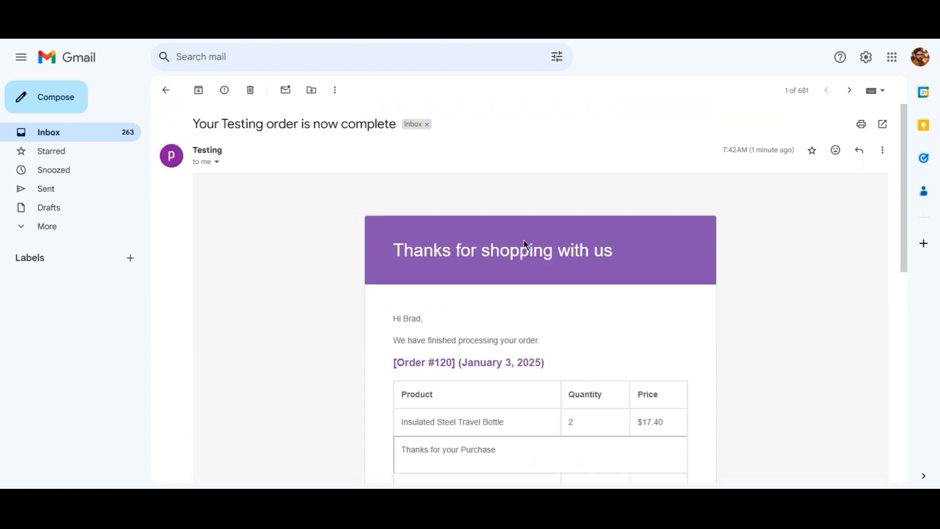
left_click(165, 90)
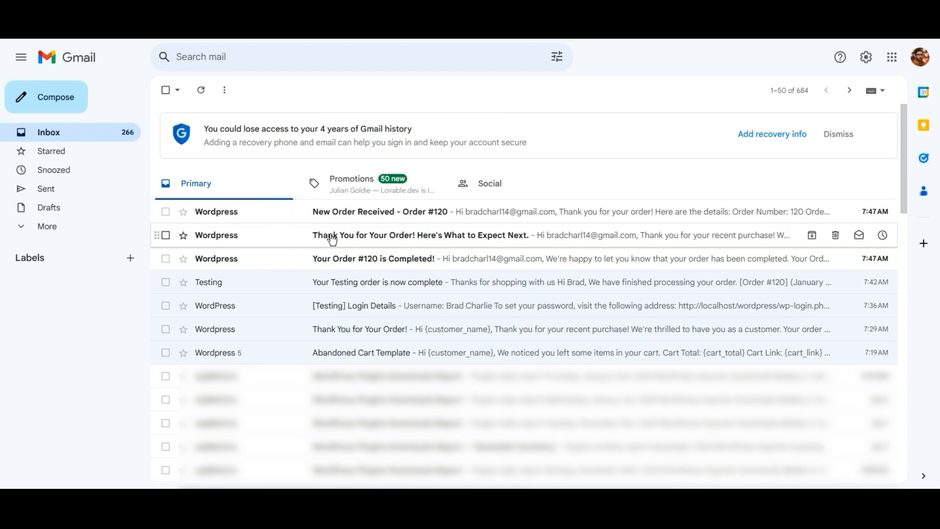
- Open the 'Thank You for Your Order! Here's What to Expect Next.' email
left_click(359, 237)
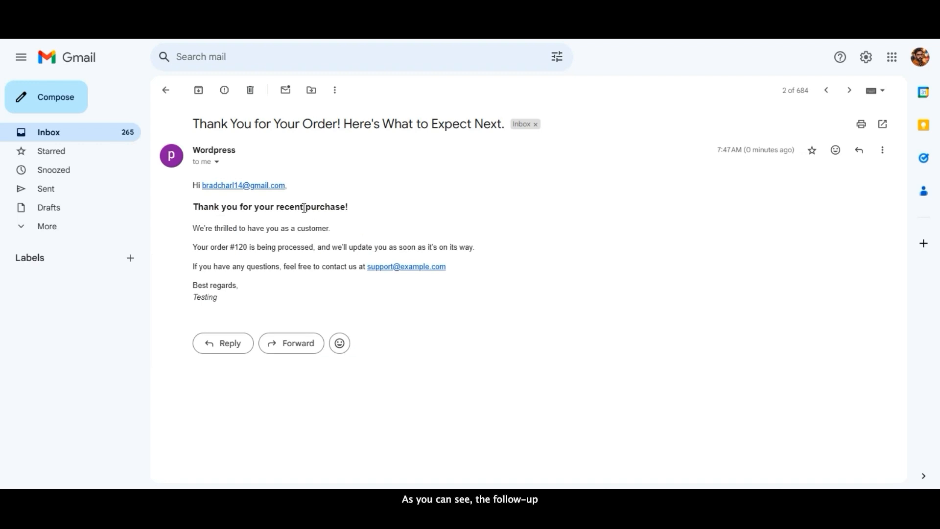